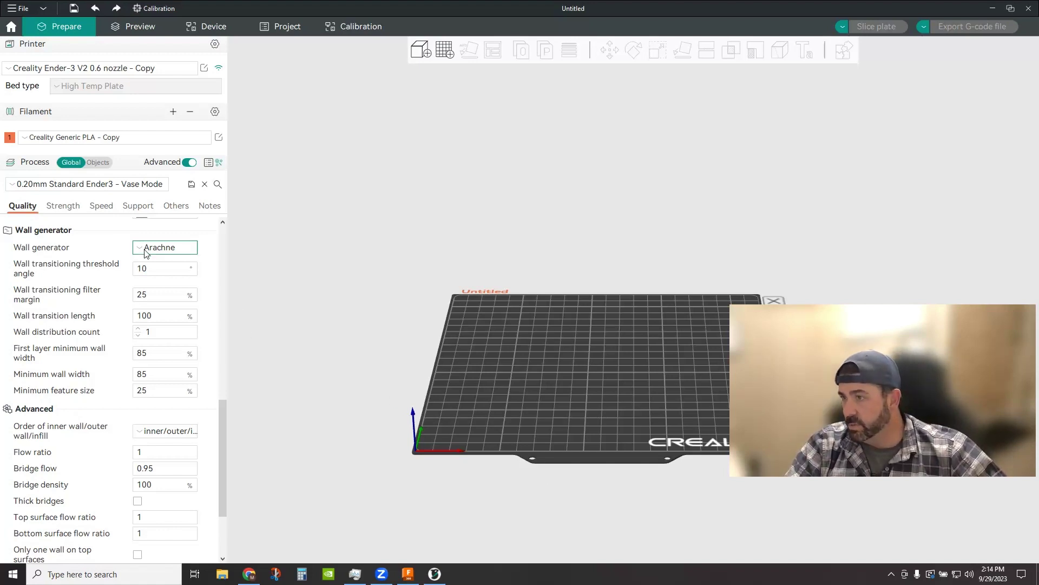
- Review the Special mode settings of the Vase Mode process preset, toggling Spiral vase off and back on
left_click(177, 207)
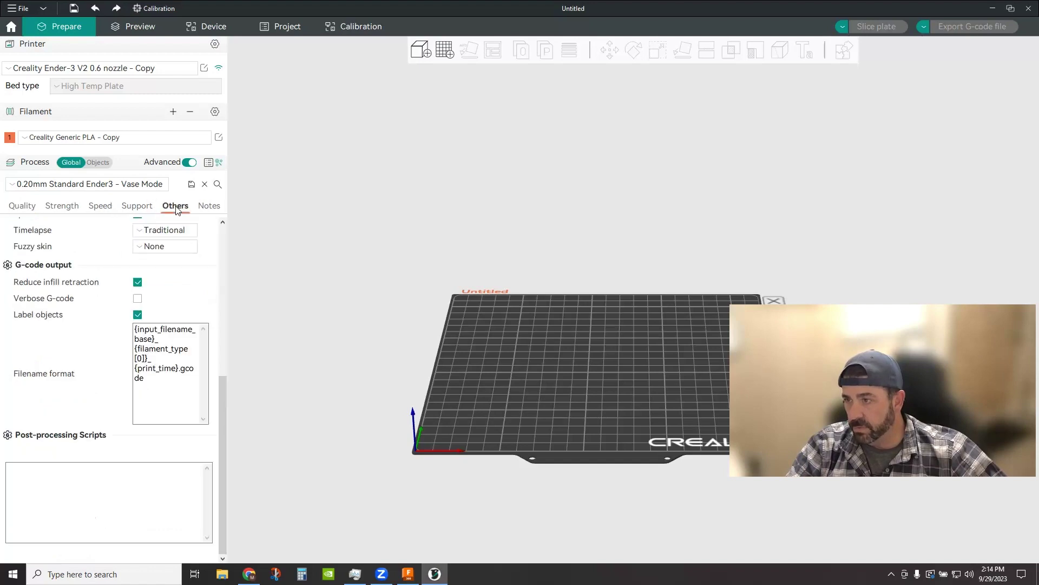
scroll(104, 278, "up", 5)
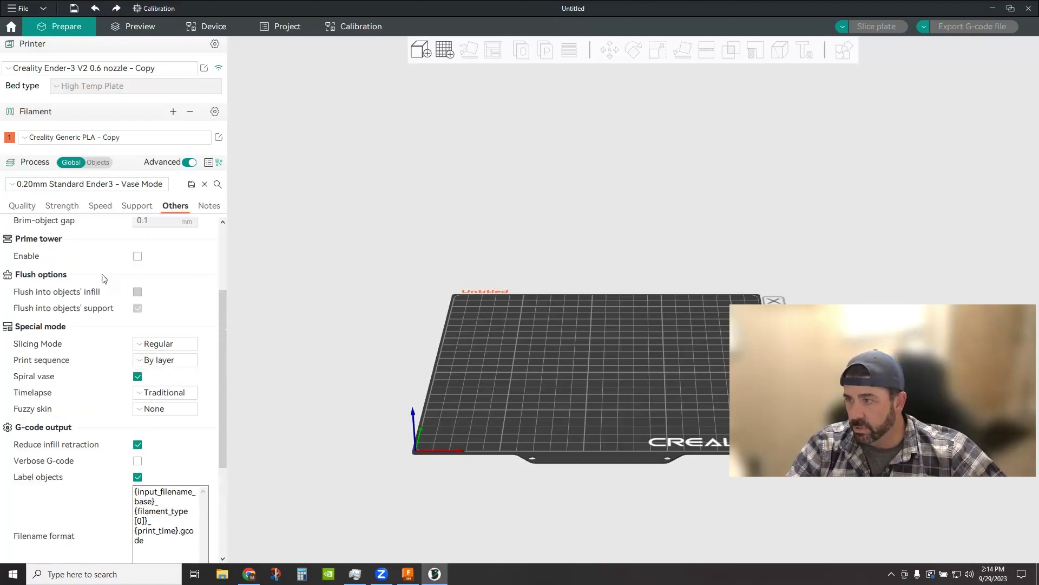
scroll(86, 325, "up", 2)
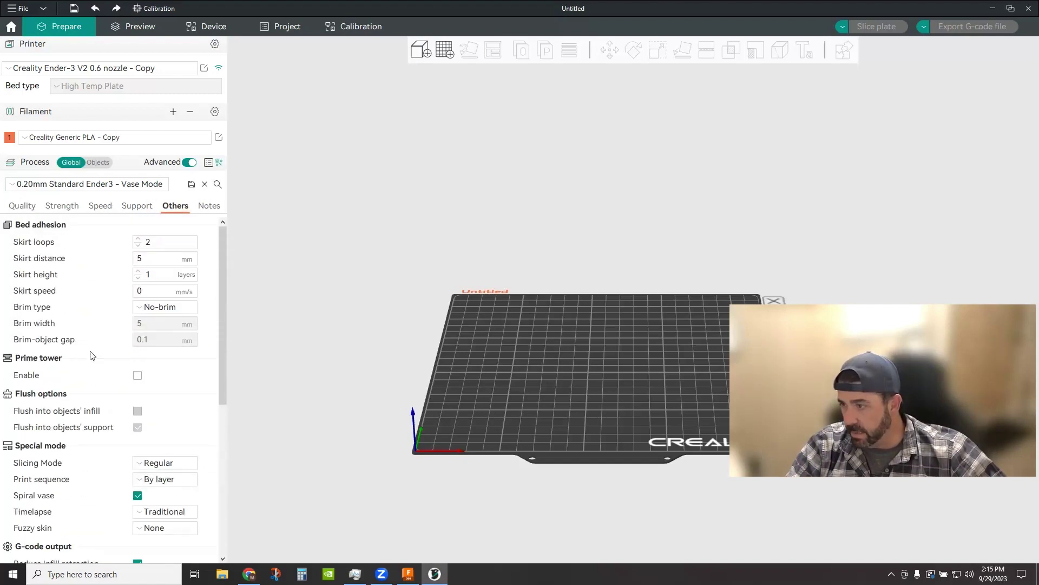
scroll(90, 352, "down", 2)
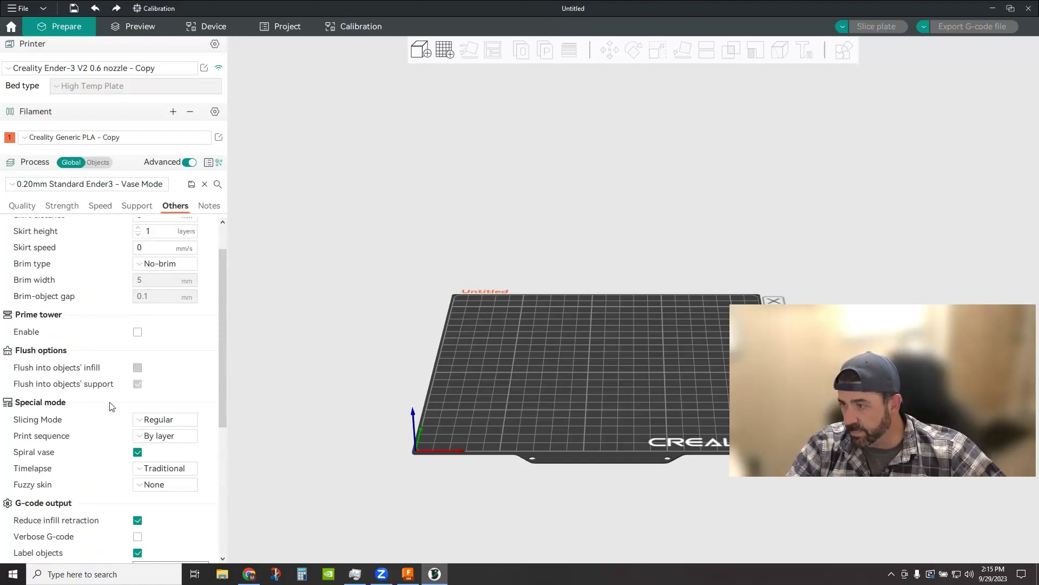
left_click(138, 453)
left_click(138, 453)
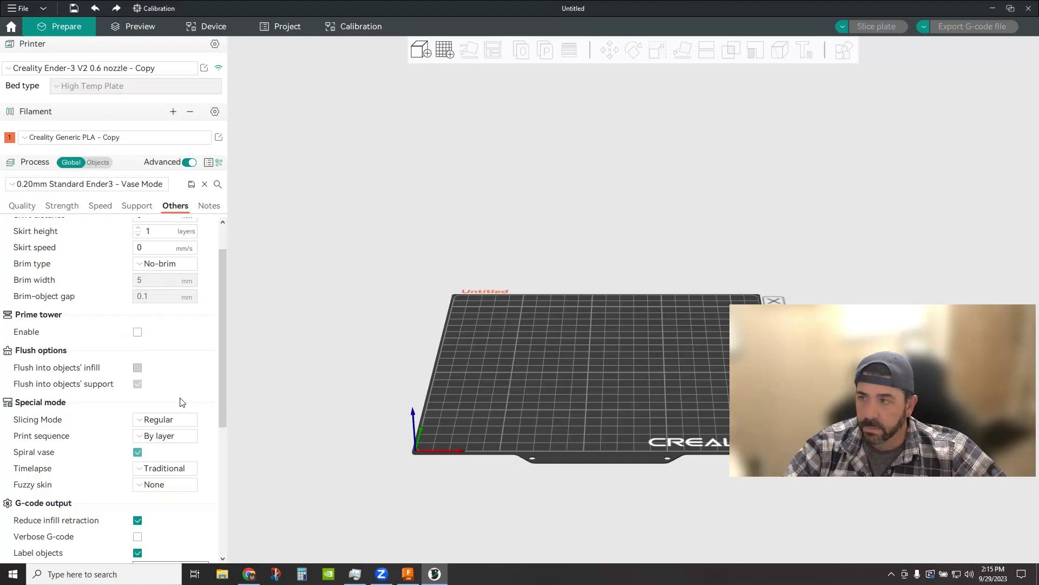
left_click(162, 184)
left_click(124, 219)
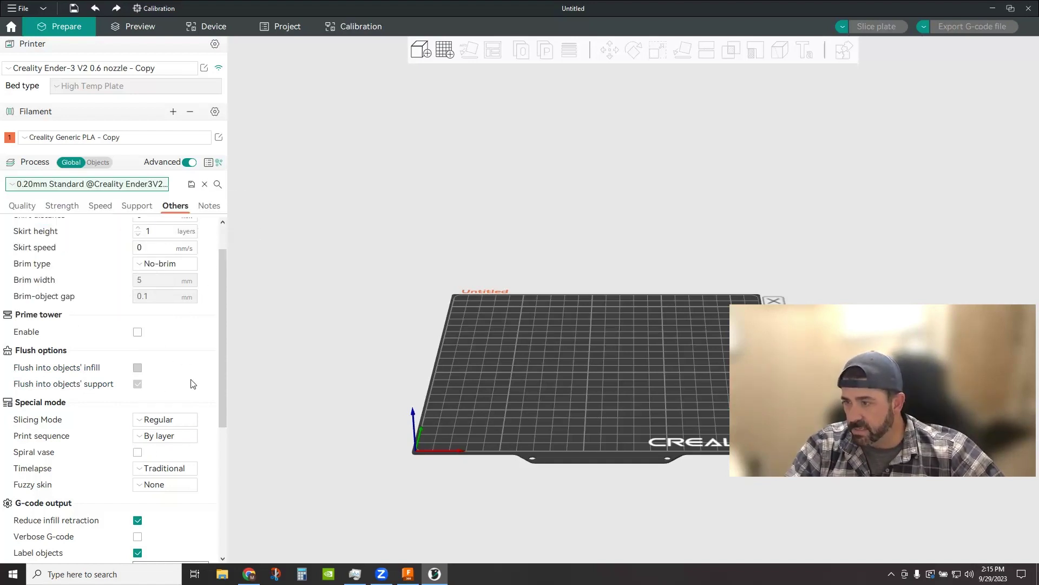
left_click(138, 452)
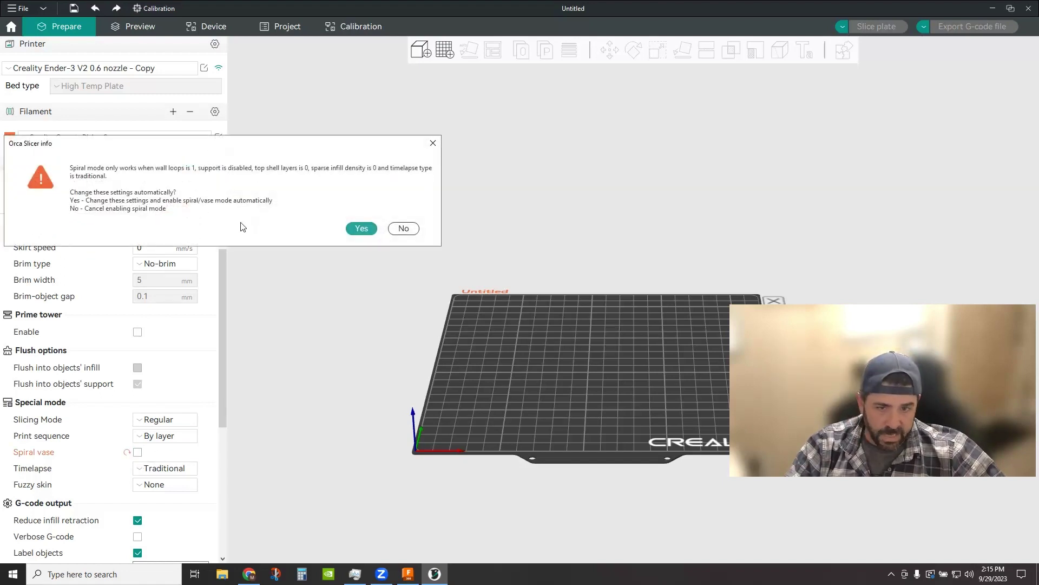
left_click(363, 227)
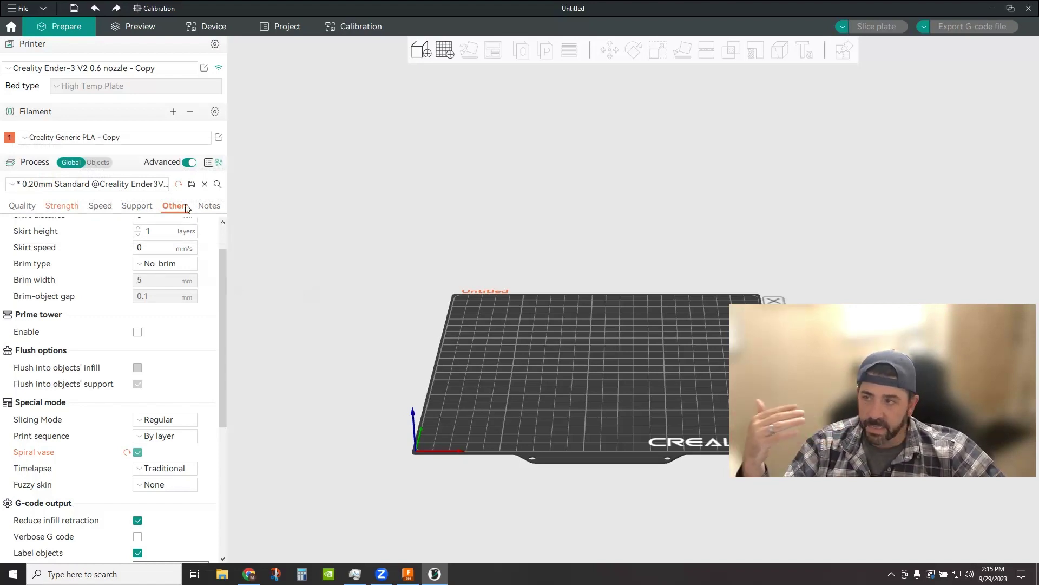
left_click(192, 184)
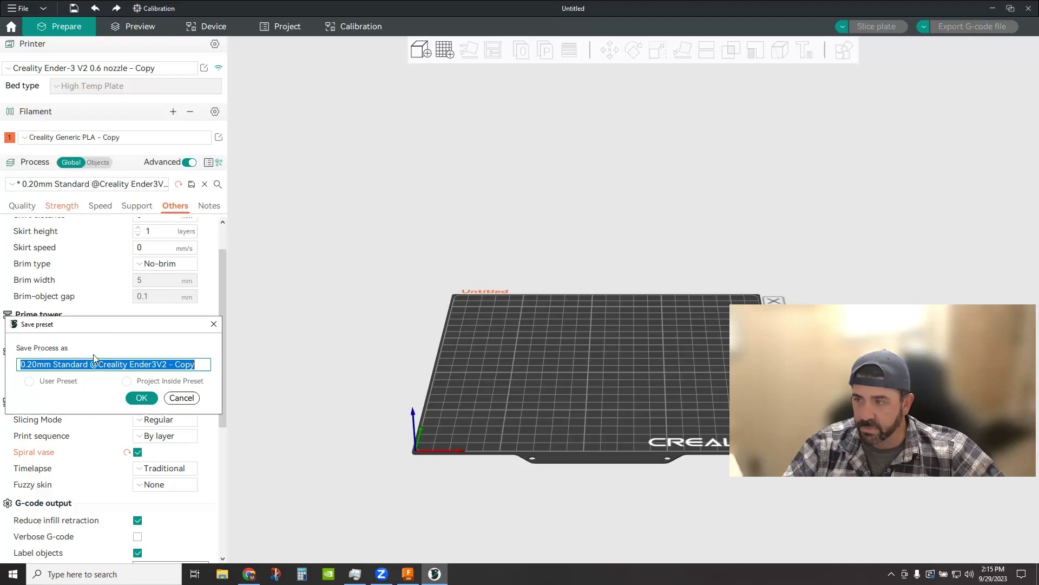
left_click_drag(98, 364, 230, 349)
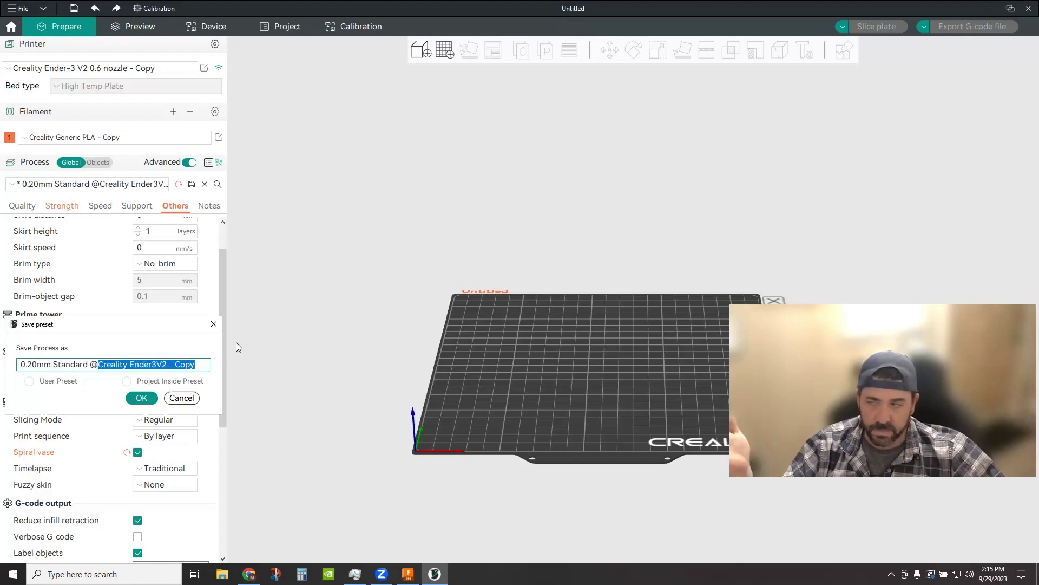
left_click(181, 398)
- Switch to the 0.20mm Standard Ender3 - Vase Mode process preset, discarding the unsaved changes and keeping Spiral vase enabled
left_click(124, 184)
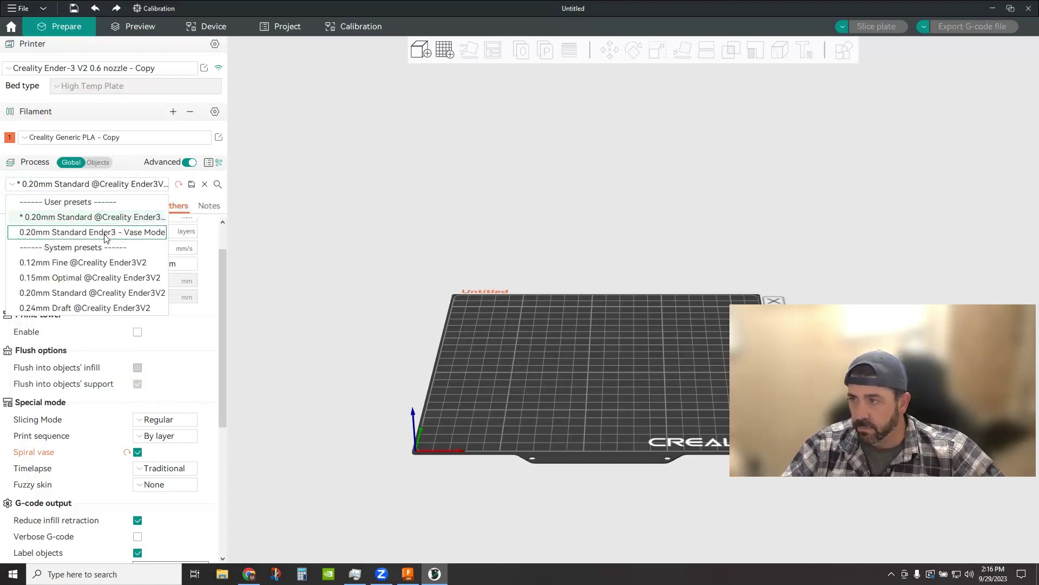
left_click(135, 232)
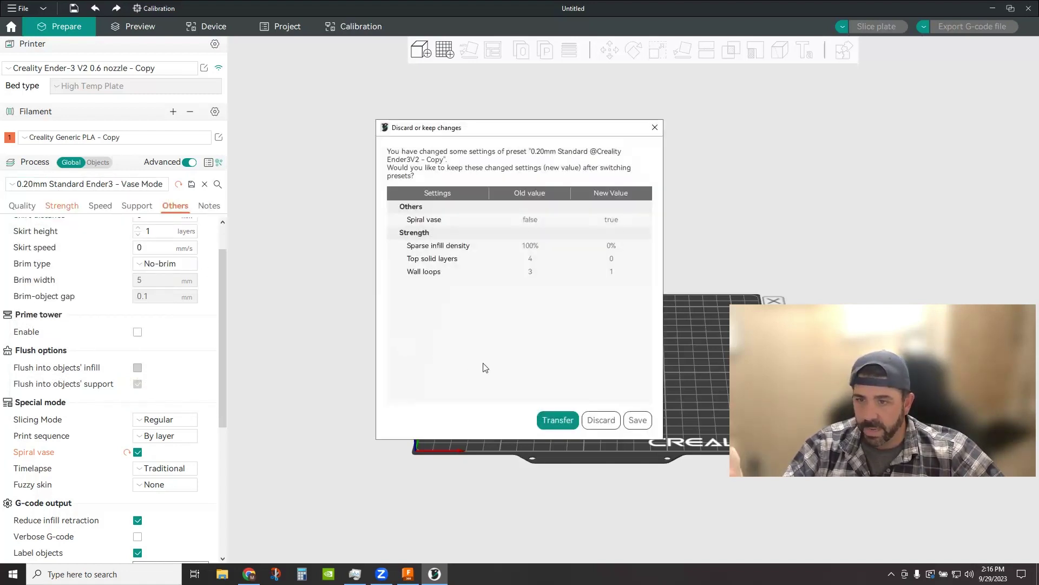
left_click(611, 424)
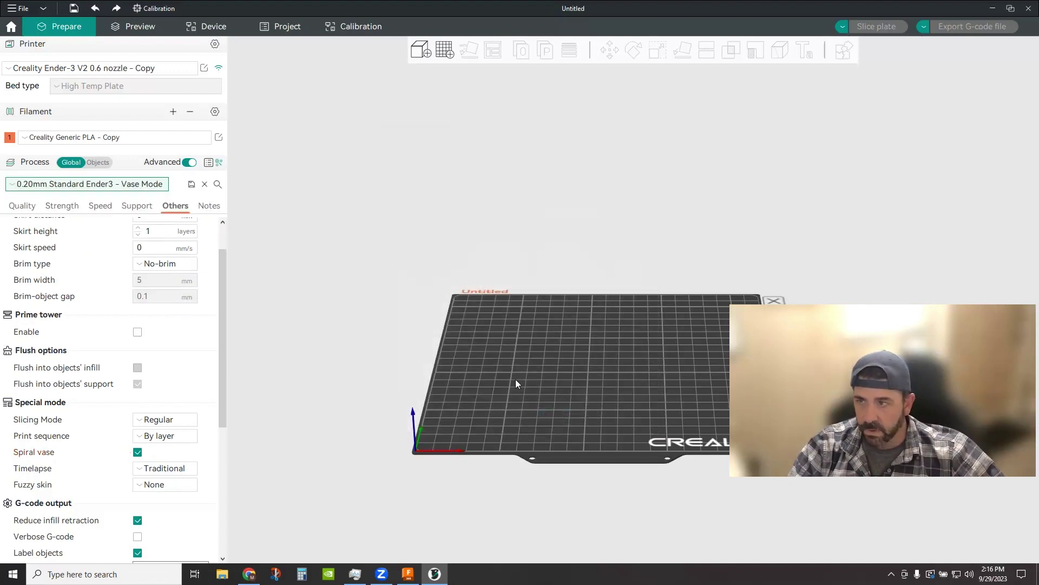
left_click(137, 453)
left_click(137, 453)
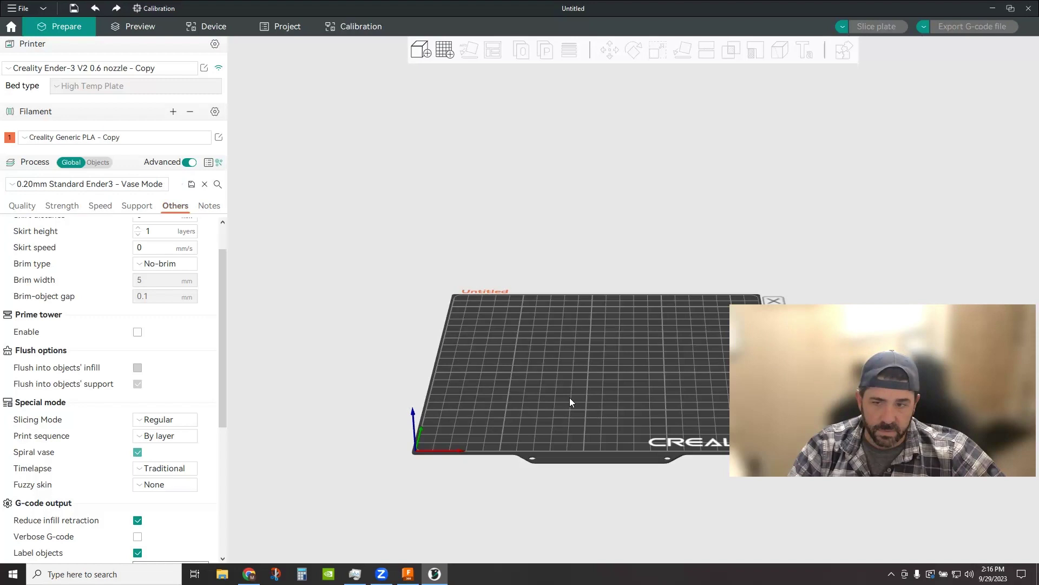
- Add a cylinder primitive to the build plate
left_click_drag(569, 401, 560, 401)
right_click(606, 391)
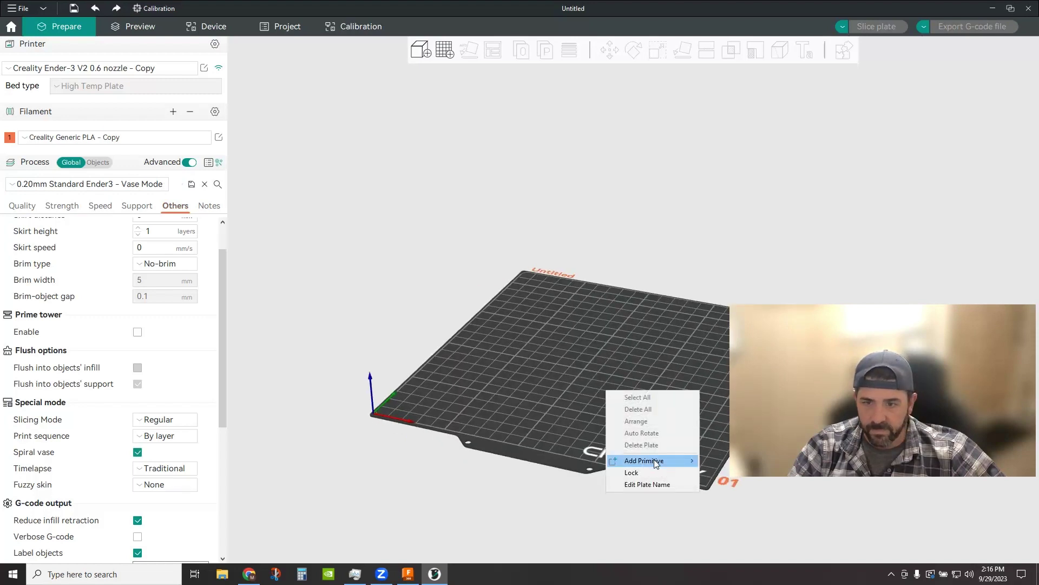
mouse_move(657, 462)
left_click(740, 525)
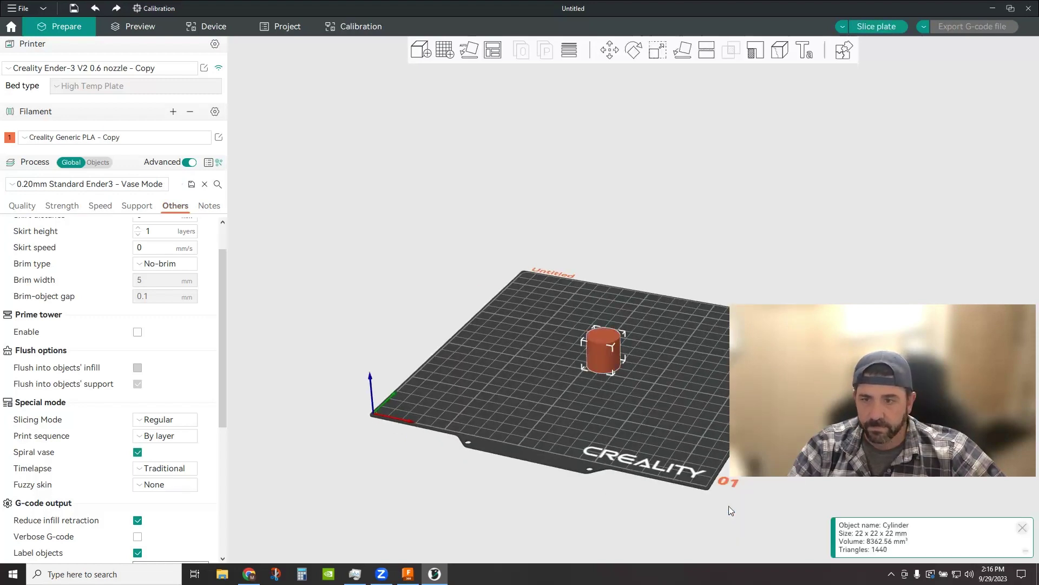
- Scale the cylinder uniformly to about 105 mm in every direction and deselect it
left_click(658, 50)
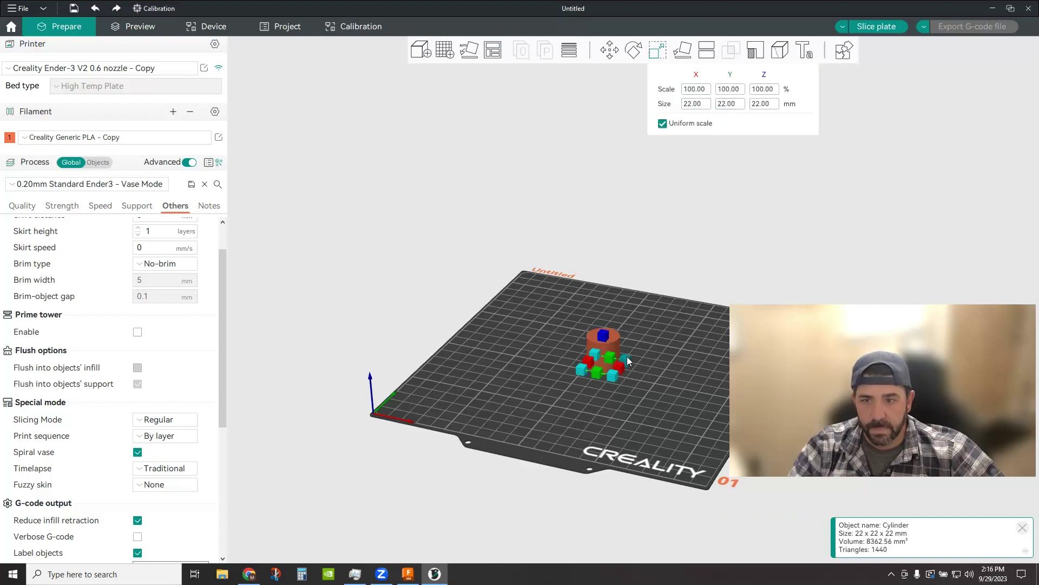
left_click_drag(627, 356, 685, 325)
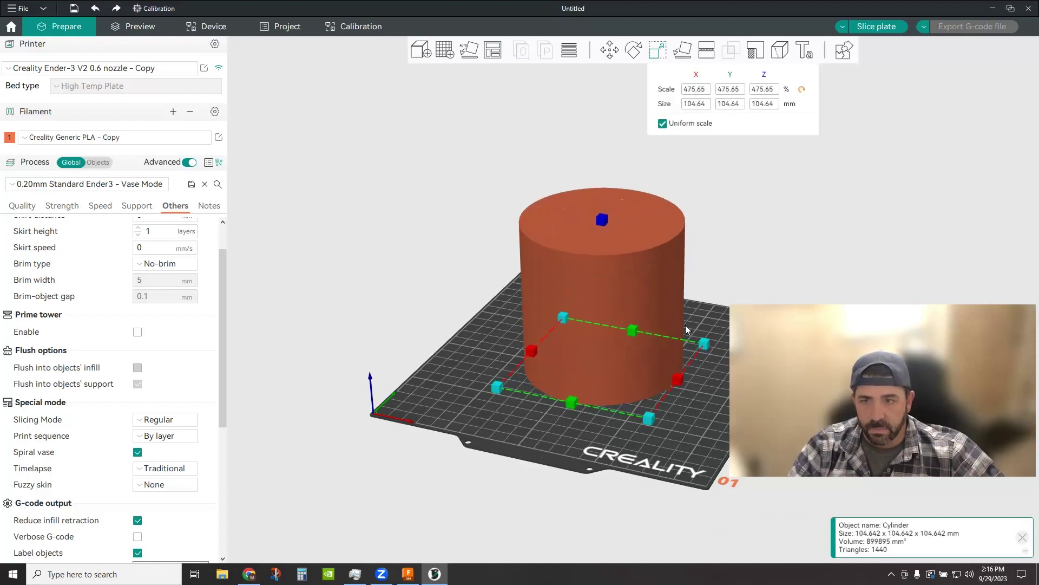
left_click(749, 253)
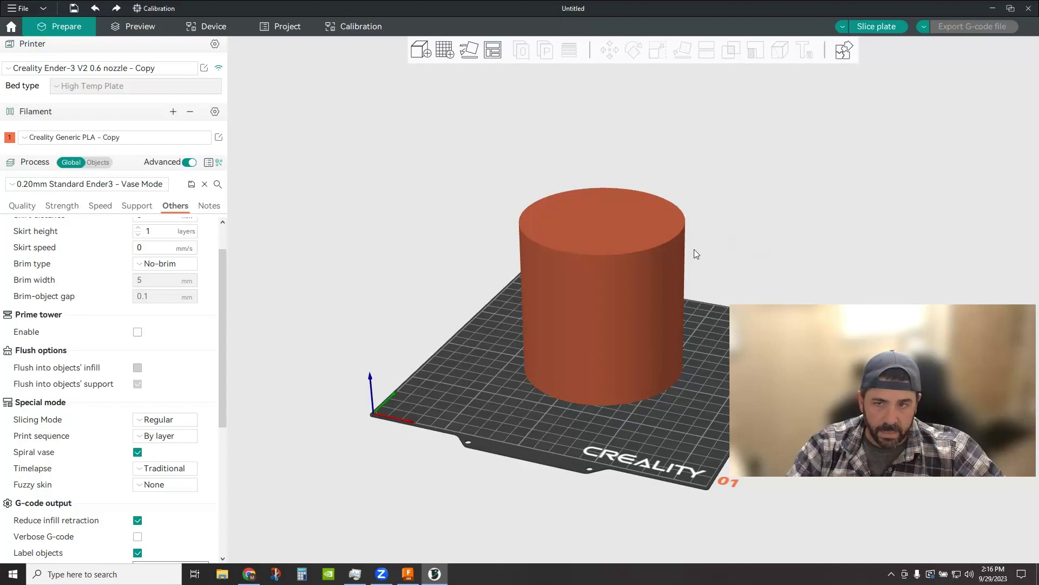
- Slice the plate and examine the cylinder's sliced preview from above and from the side
left_click(875, 27)
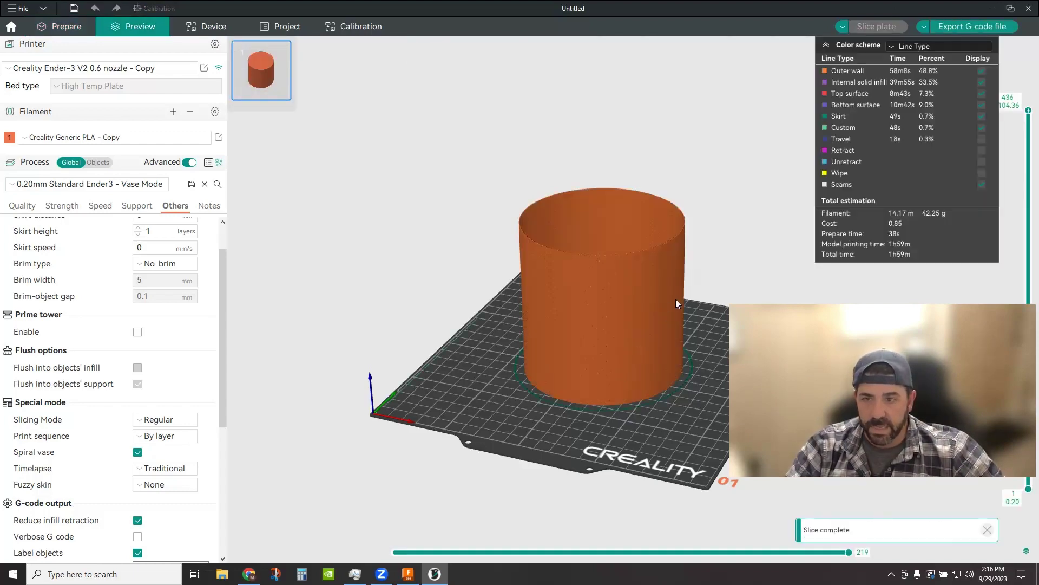
left_click_drag(720, 280, 685, 293)
mouse_move(736, 240)
left_mouse_down()
mouse_move(734, 224)
mouse_move(719, 238)
left_mouse_up()
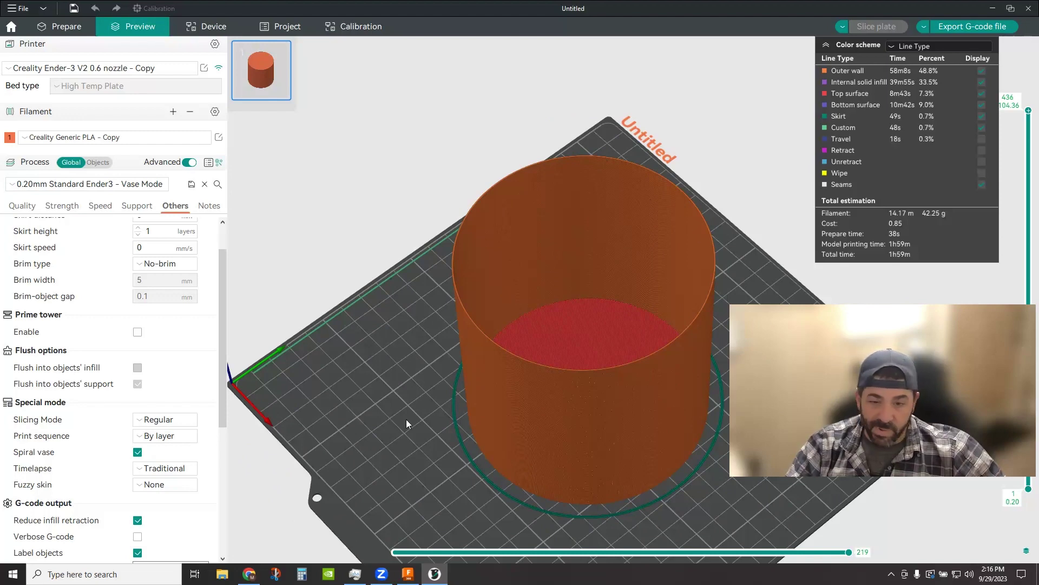
left_click_drag(407, 420, 431, 393)
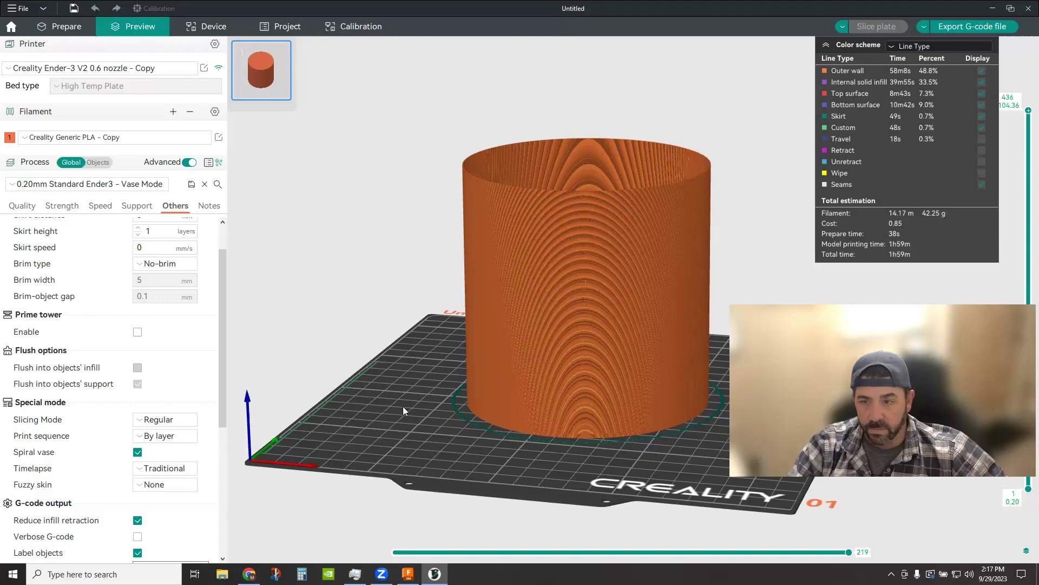
left_click_drag(404, 409, 383, 421)
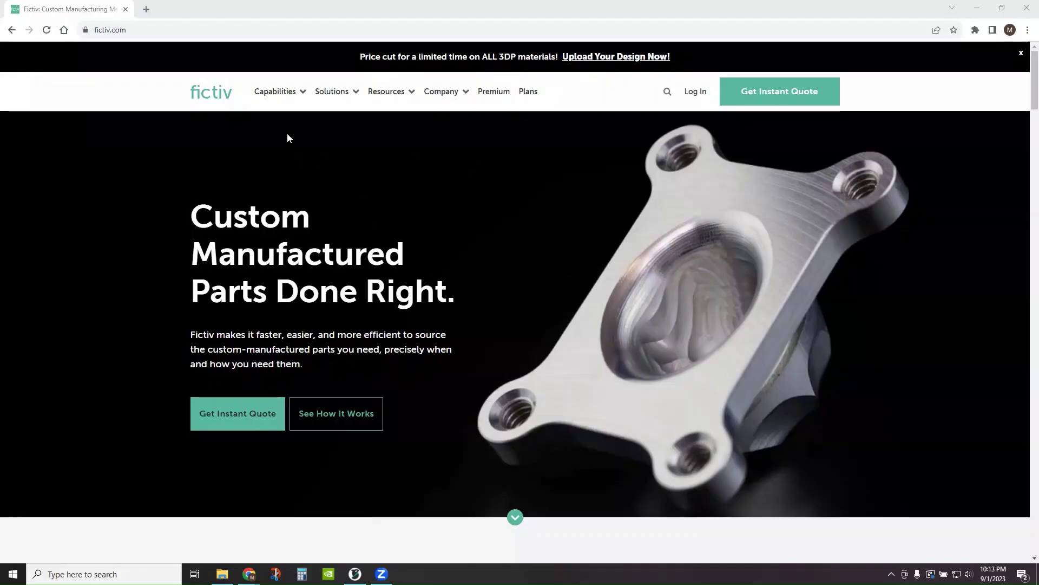
- Switch to the Fictiv website in the browser and look over its manufacturing capabilities, including 3D Printing
mouse_move(276, 86)
mouse_move(302, 285)
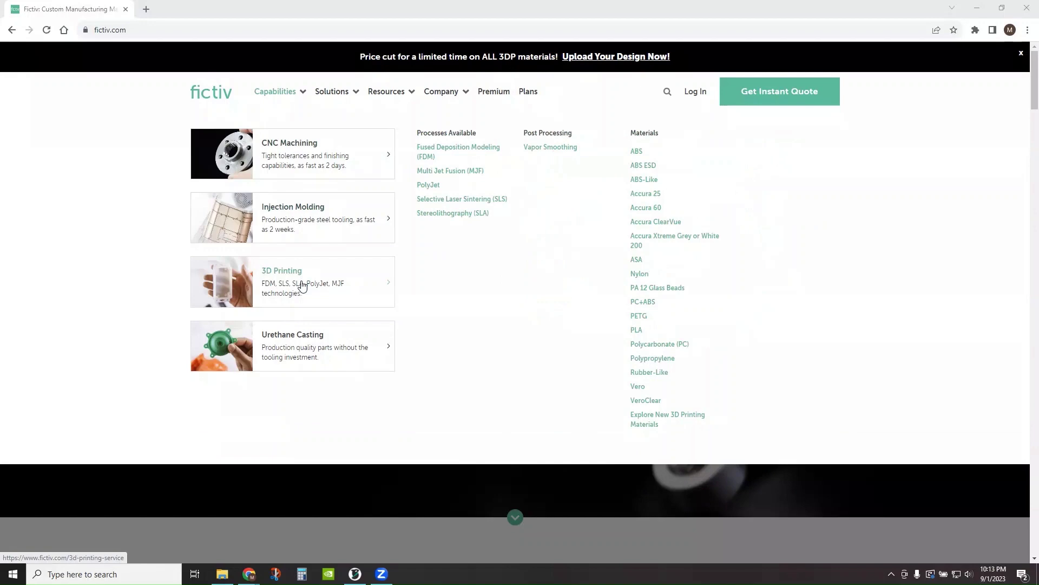
mouse_move(300, 336)
scroll(247, 442, "down", 4)
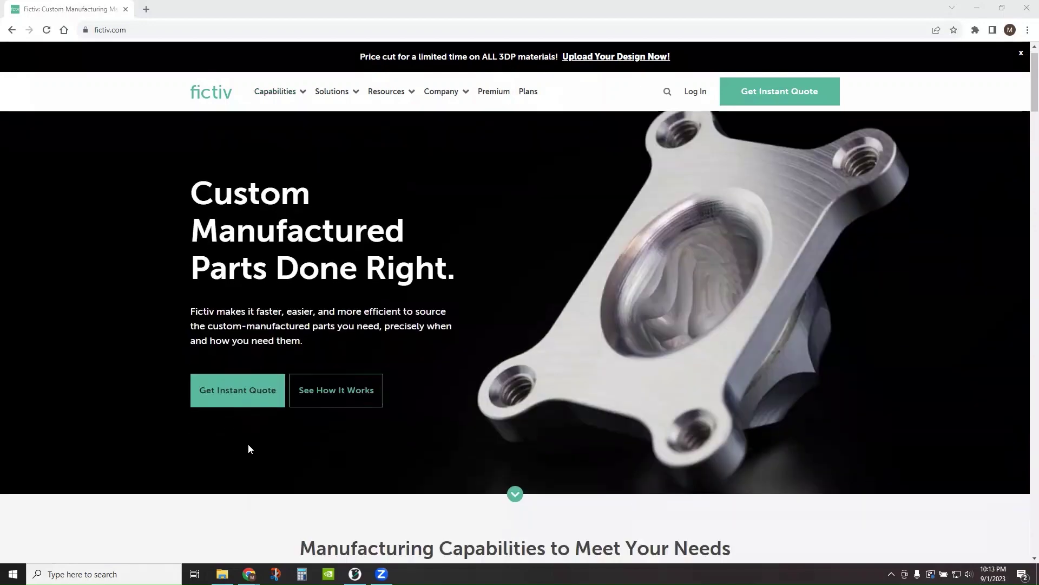
scroll(248, 441, "up", 2)
scroll(246, 442, "up", 2)
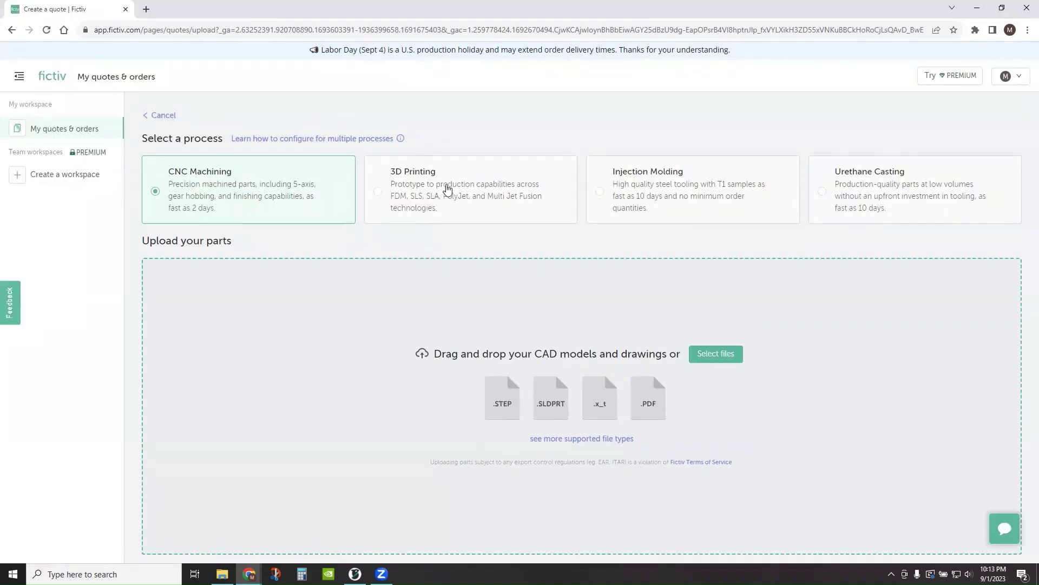
- Choose 3D Printing as the quote's process and upload the putterv4_v7 STEP file
left_click(458, 189)
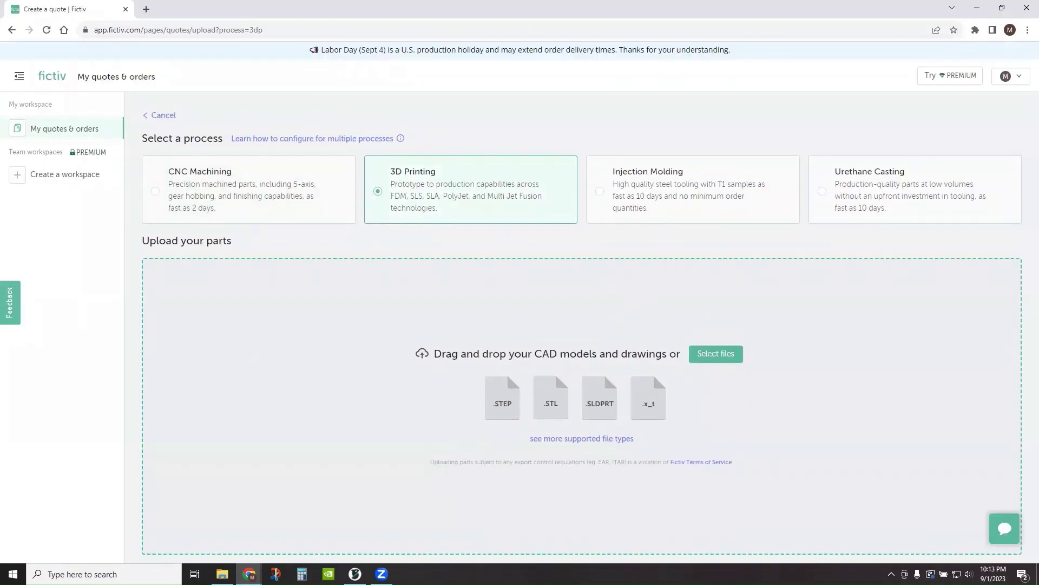
left_click_drag(1034, 379, 738, 388)
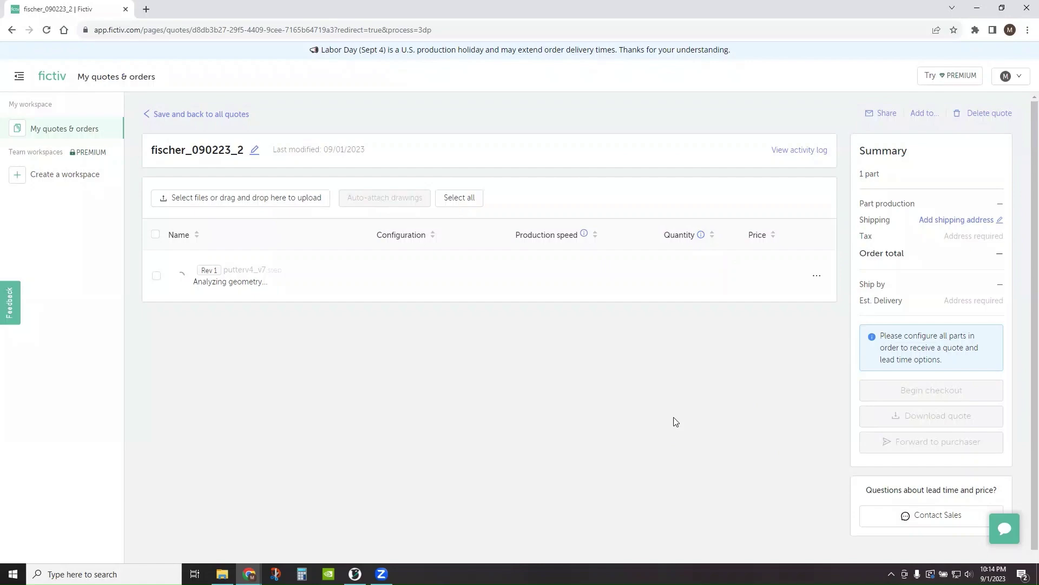
- Configure the putterv4_v7 part for 3D printing in white Nylon 12 Glass-Filled with a quantity of 10
left_click(406, 274)
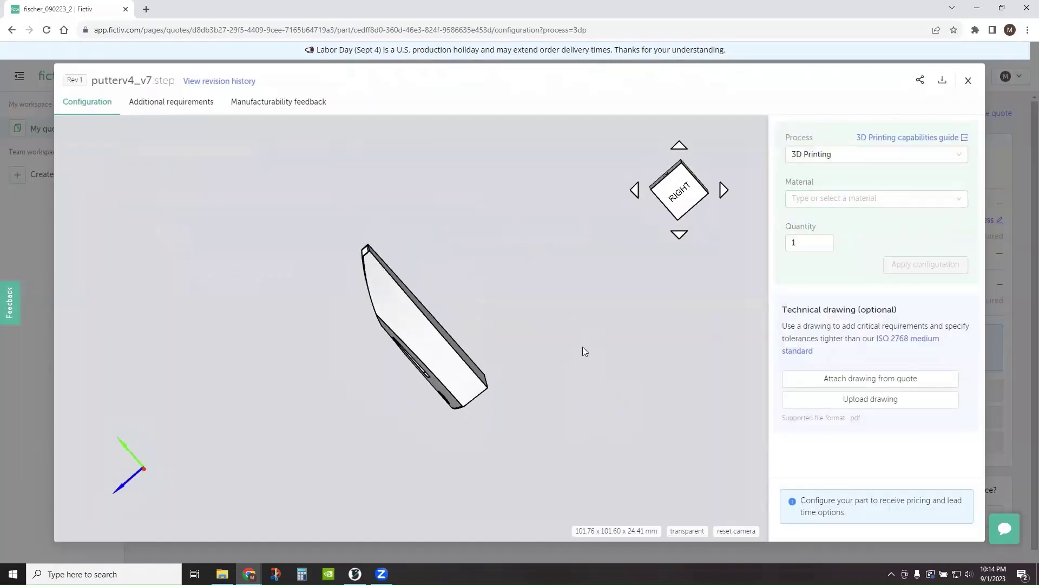
left_click(724, 190)
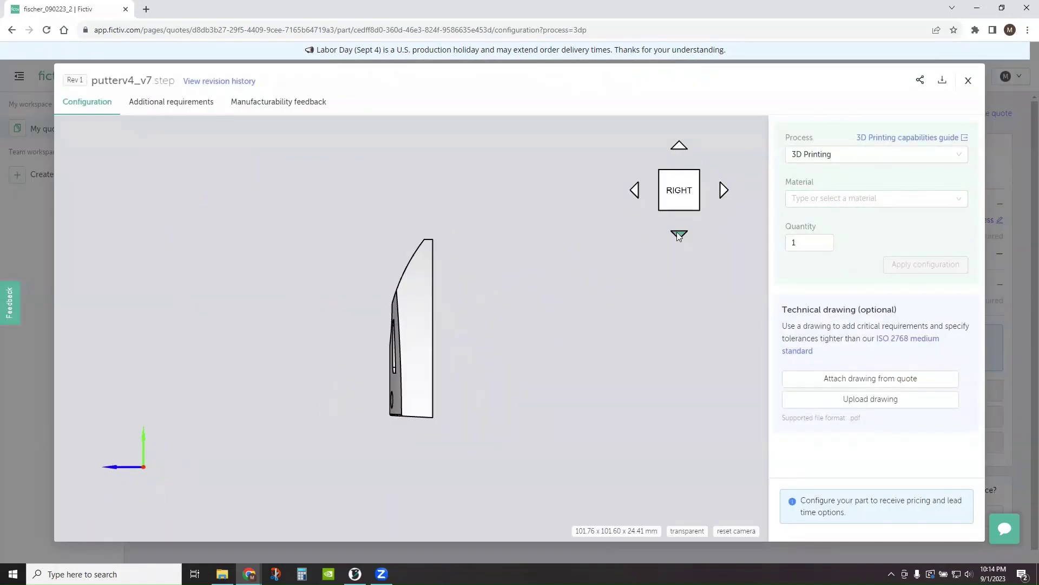
left_click(680, 234)
left_click(866, 198)
left_click(845, 218)
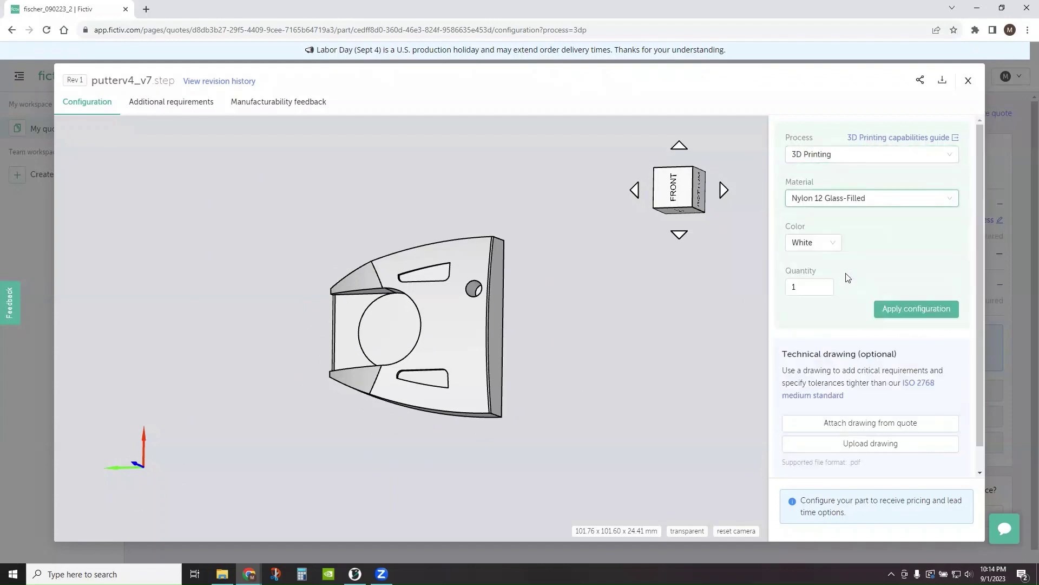
left_click(819, 291)
left_click(944, 309)
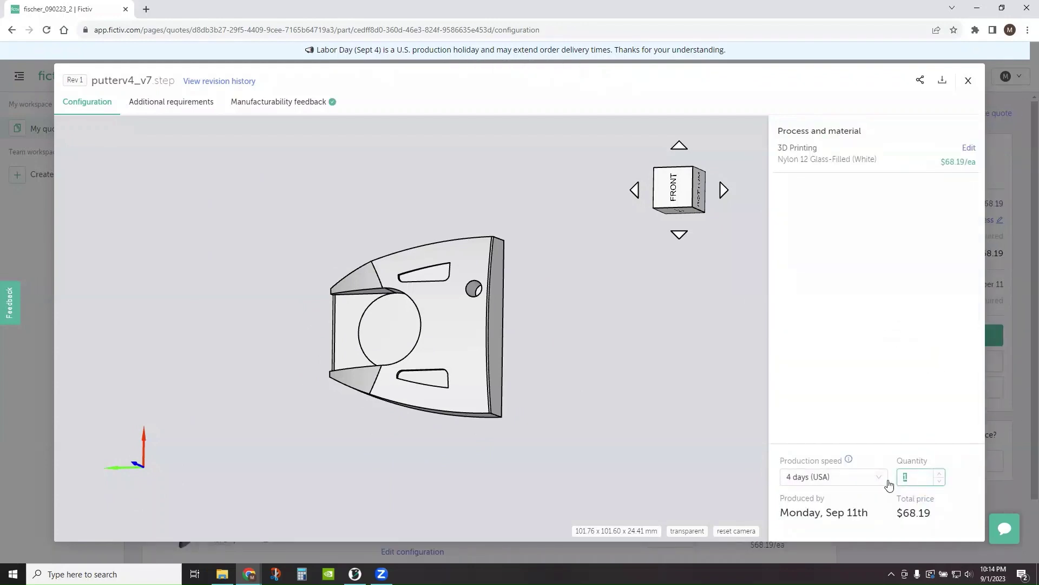
left_click(915, 403)
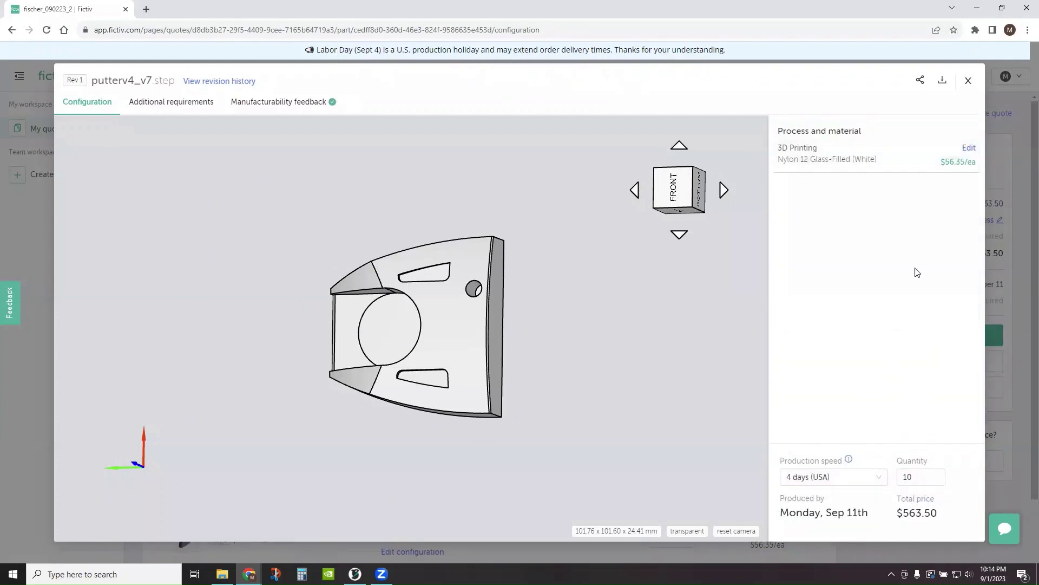
- Close the part configuration, begin checkout of the quote and open the form for a new shipping address
left_click(969, 80)
left_click(909, 335)
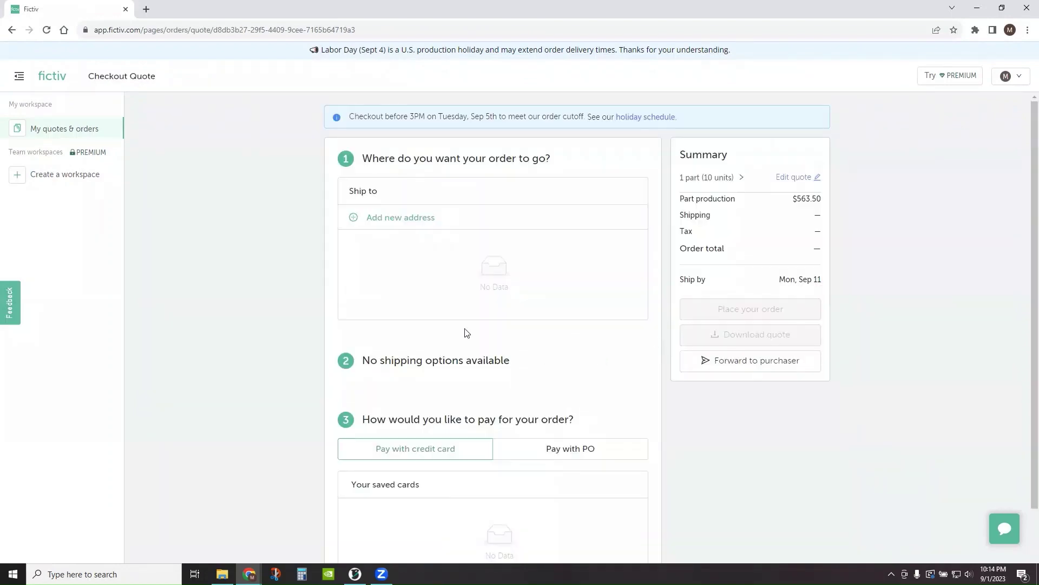
left_click(353, 219)
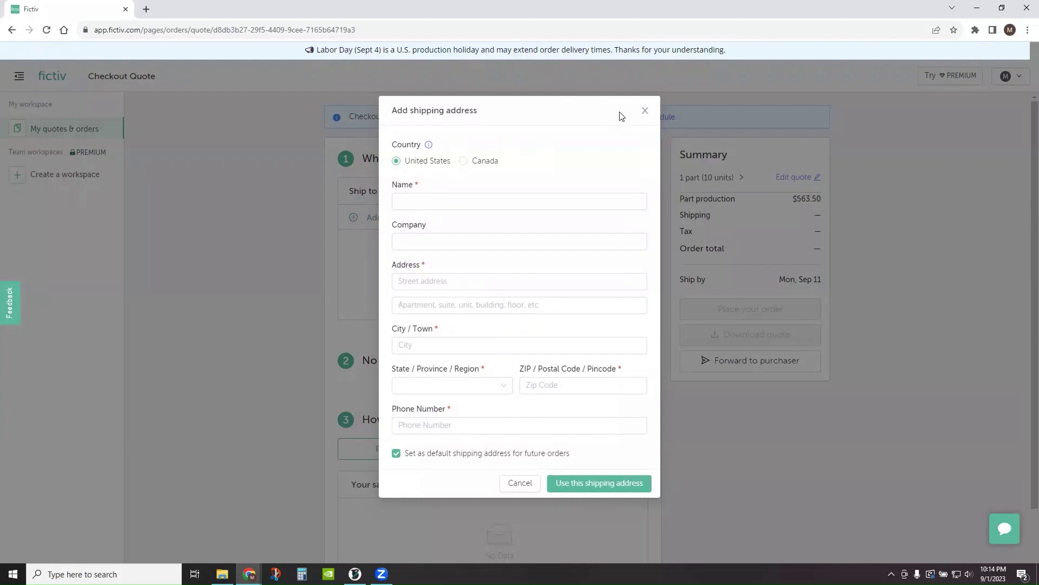
- Close the shipping address form without saving and go to the Fictiv home page at fictiv.com
left_click(642, 112)
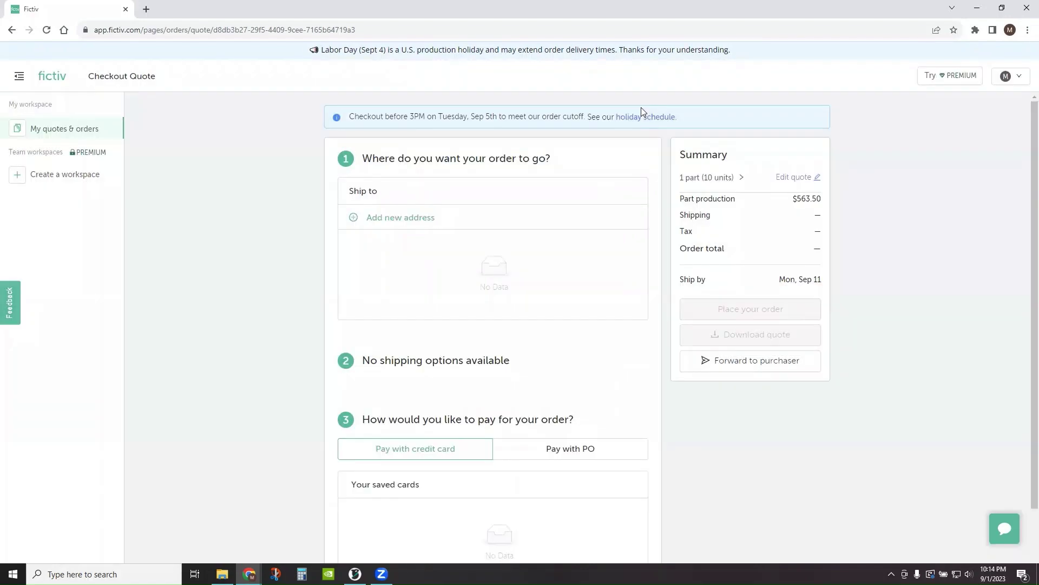
left_click(344, 29)
type("fic")
key("Return")
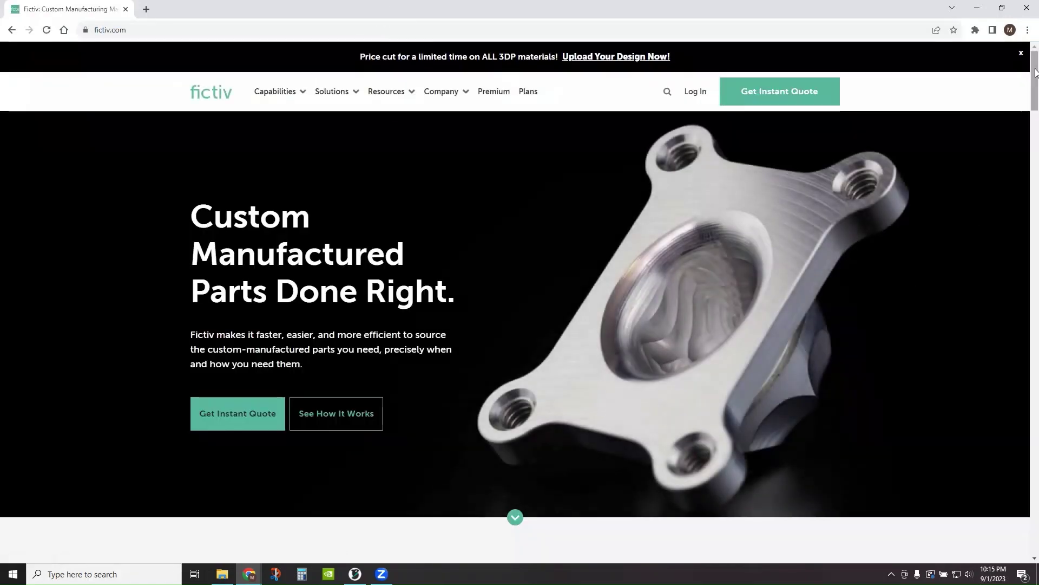
mouse_move(1035, 72)
left_mouse_down()
mouse_move(1035, 205)
mouse_move(1035, 73)
left_mouse_up()
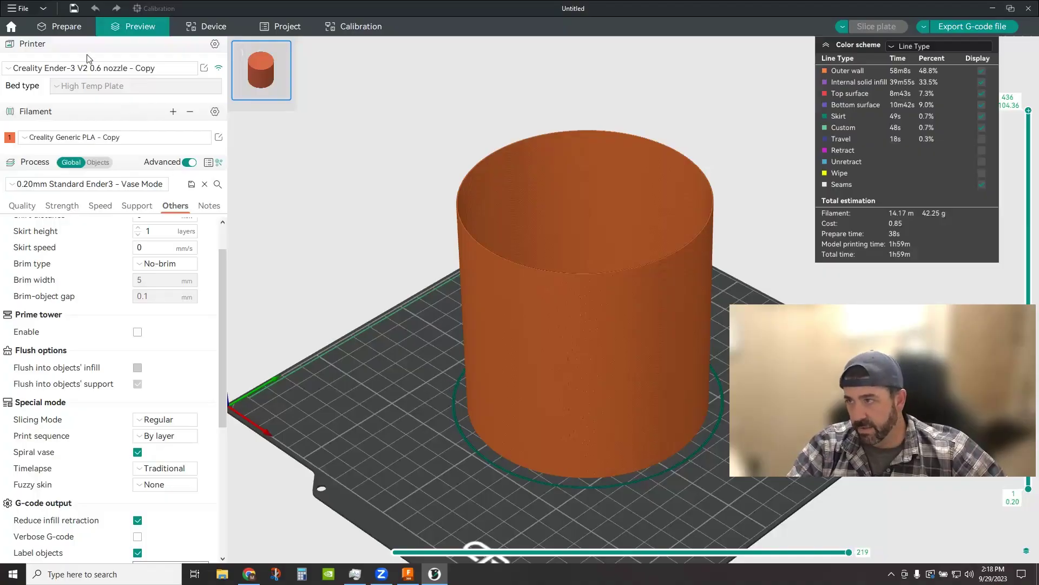
- Switch to the slicer's model preparation view and replace the cylinder on the plate with the moai-new STL file
left_click(63, 26)
left_click(513, 368)
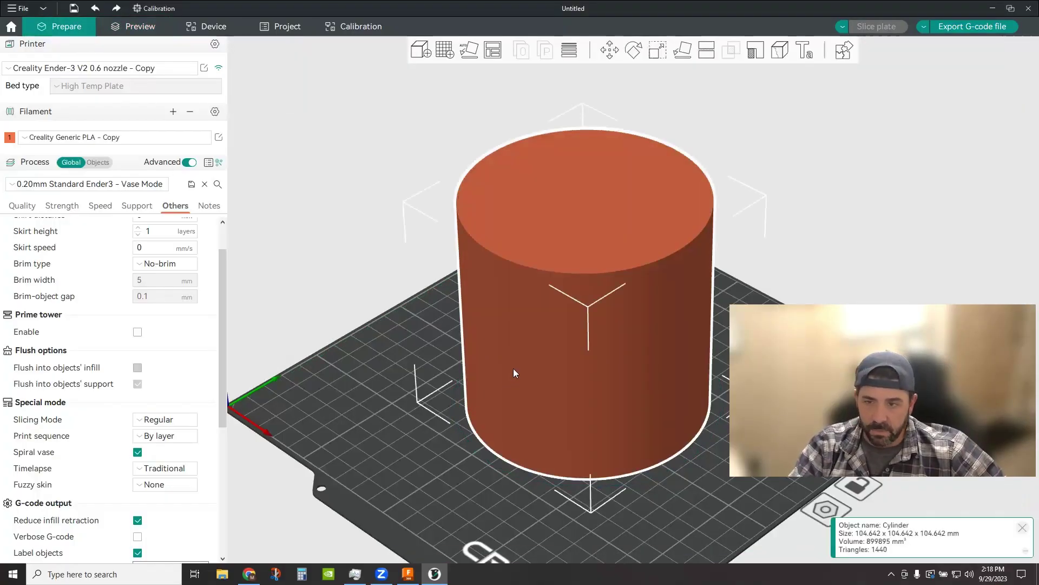
key("Delete")
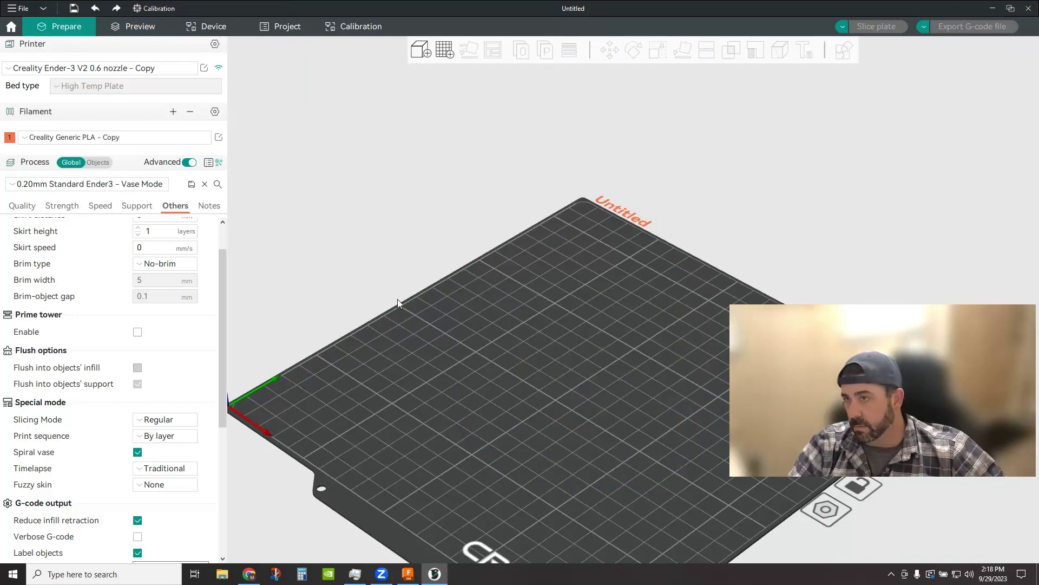
left_click(421, 50)
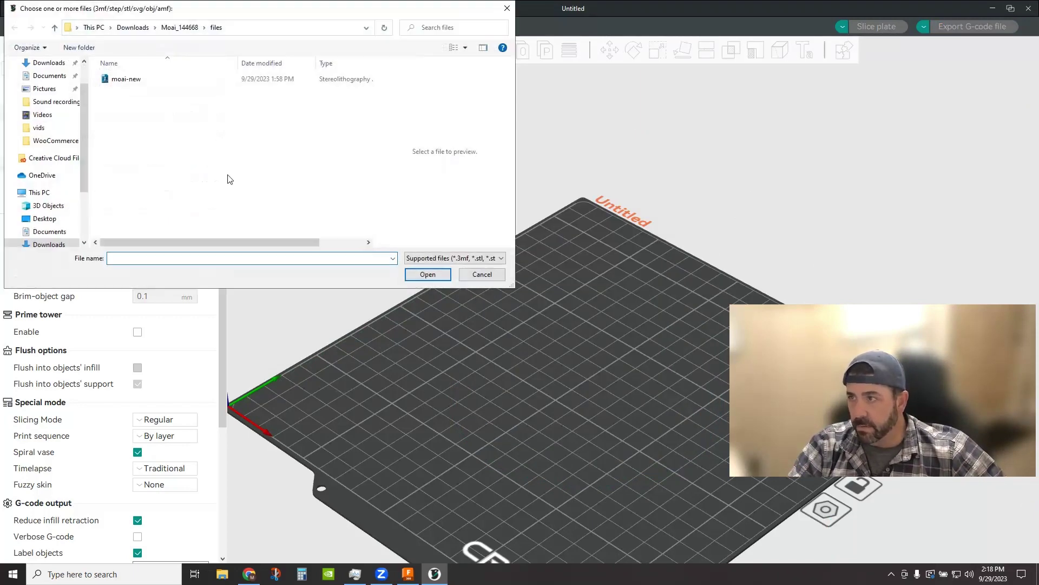
double_click(126, 79)
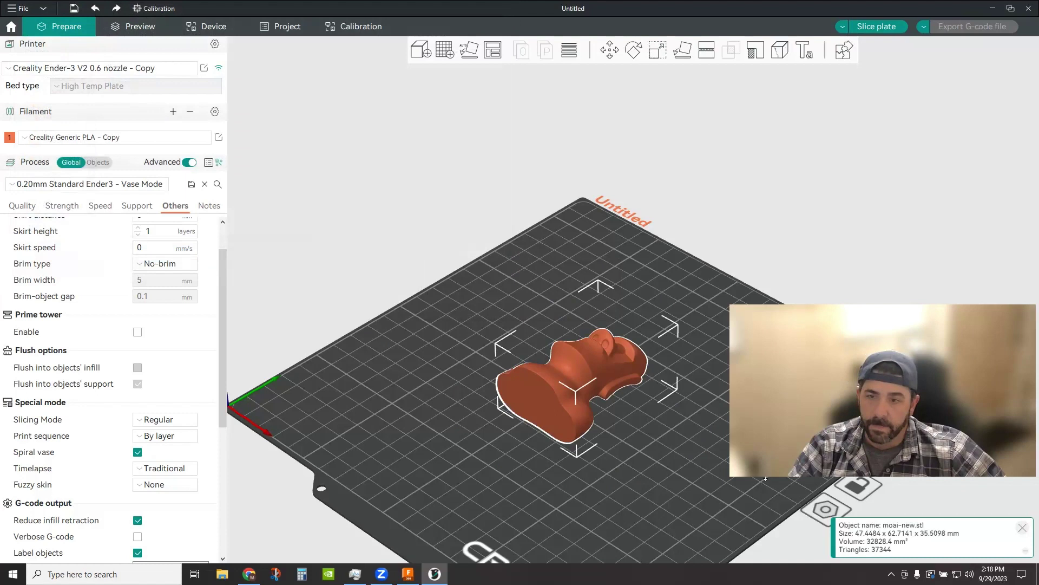
- Stand the moai upright by rotating it 90° about the X axis
left_click(634, 50)
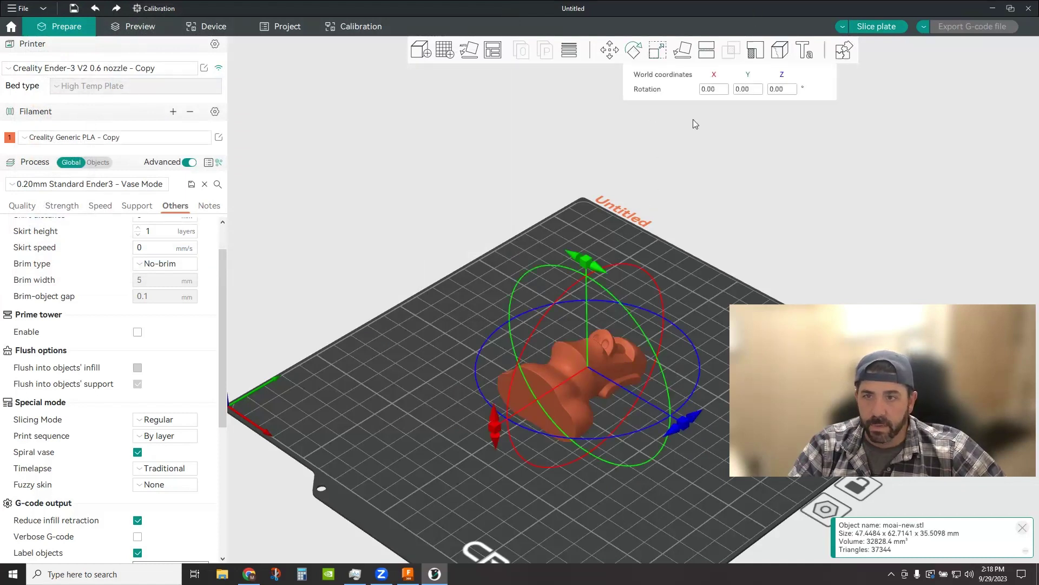
left_click(704, 89)
type("90")
key("Return")
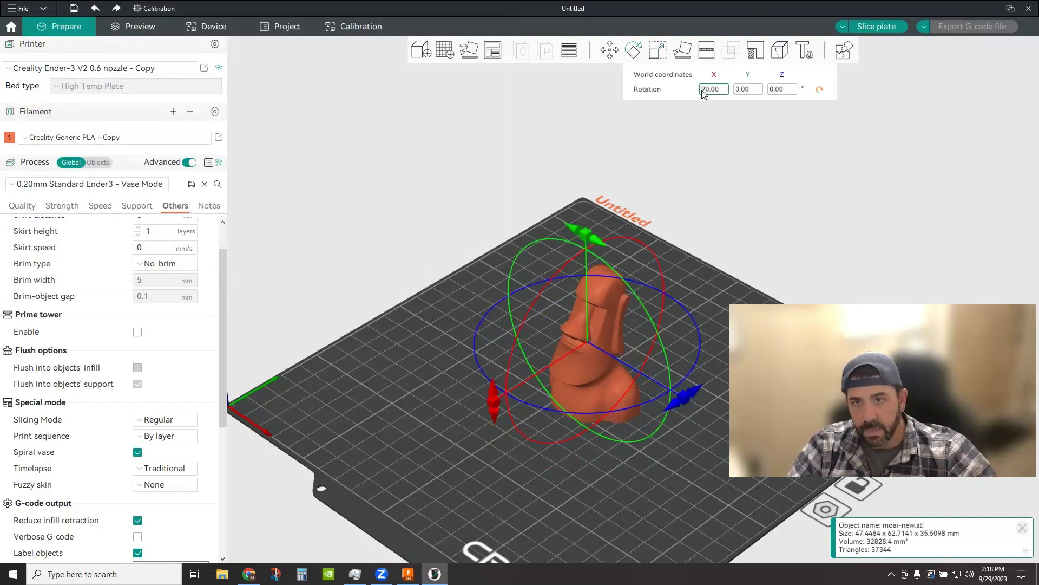
- Scale the moai up uniformly to about 180 mm tall and deselect it
left_click(650, 56)
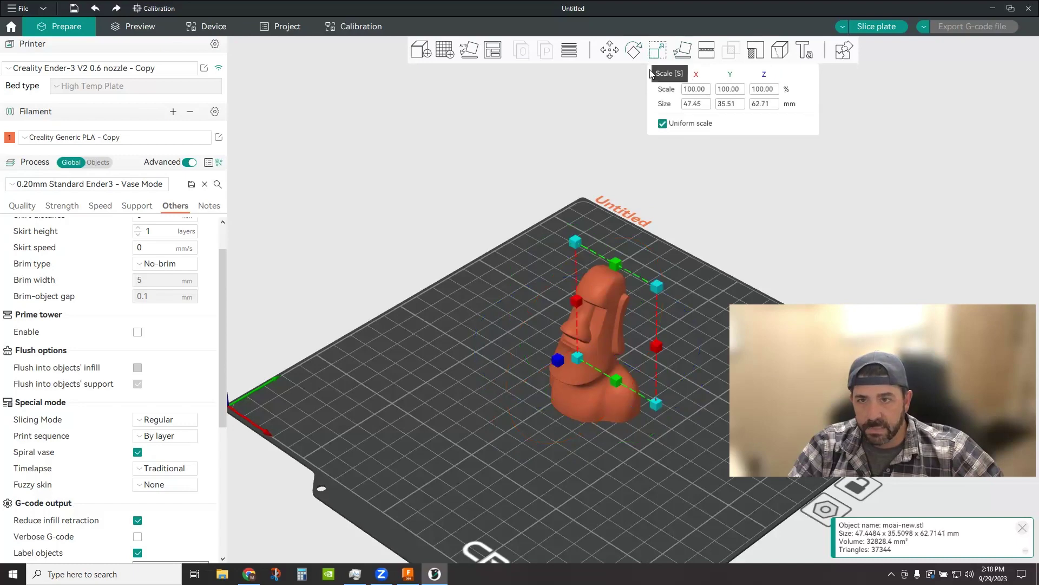
left_click_drag(657, 286, 435, 332)
scroll(426, 332, "down", 5)
left_click(431, 332)
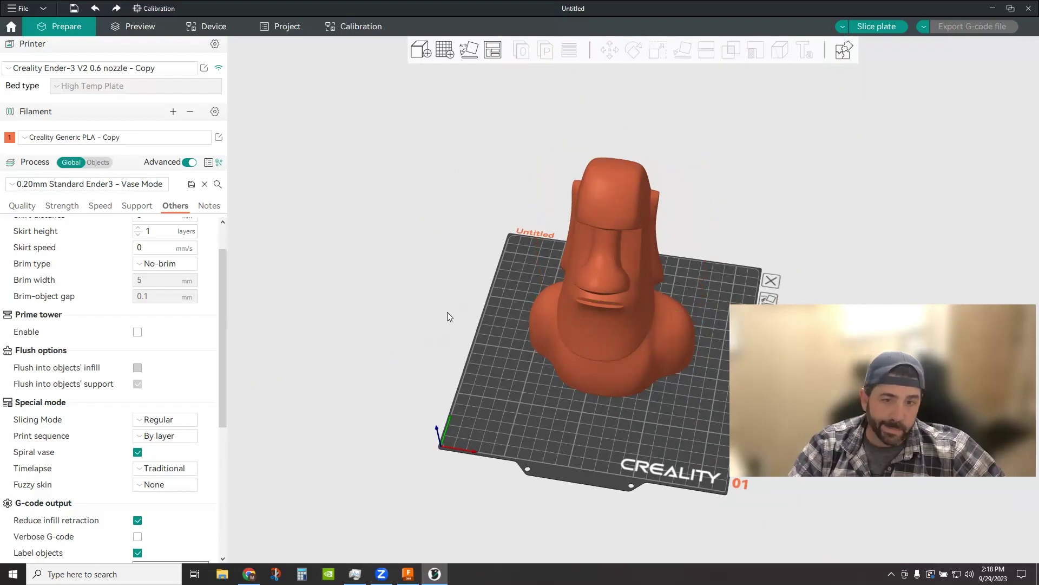
mouse_move(438, 293)
left_mouse_down()
mouse_move(464, 276)
mouse_move(471, 237)
mouse_move(448, 281)
mouse_move(431, 285)
mouse_move(435, 303)
left_mouse_up()
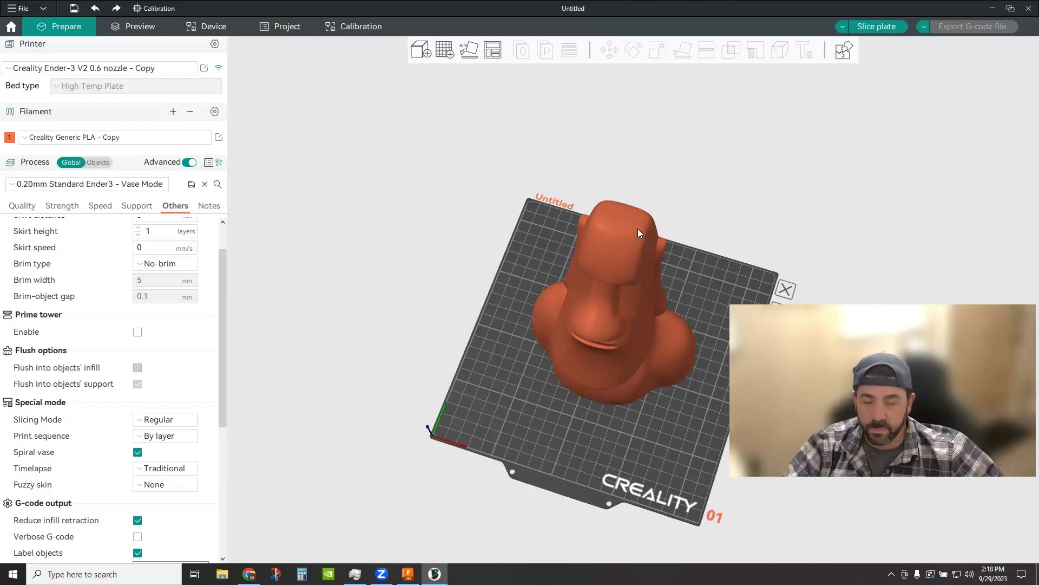
- Slice the moai in spiral vase mode and inspect the nose and mouth toolpaths up close
left_click(883, 26)
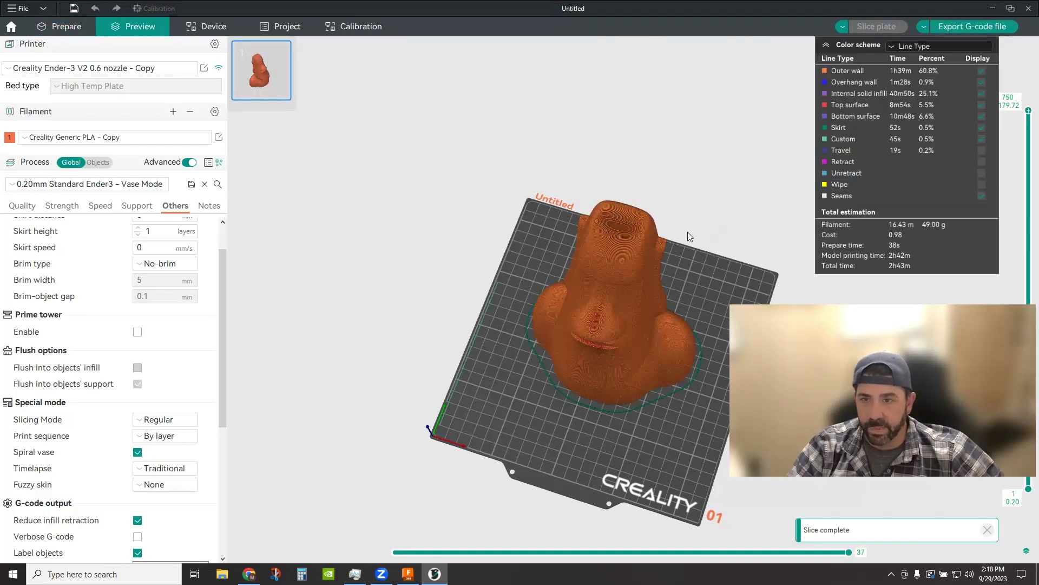
scroll(611, 310, "up", 3)
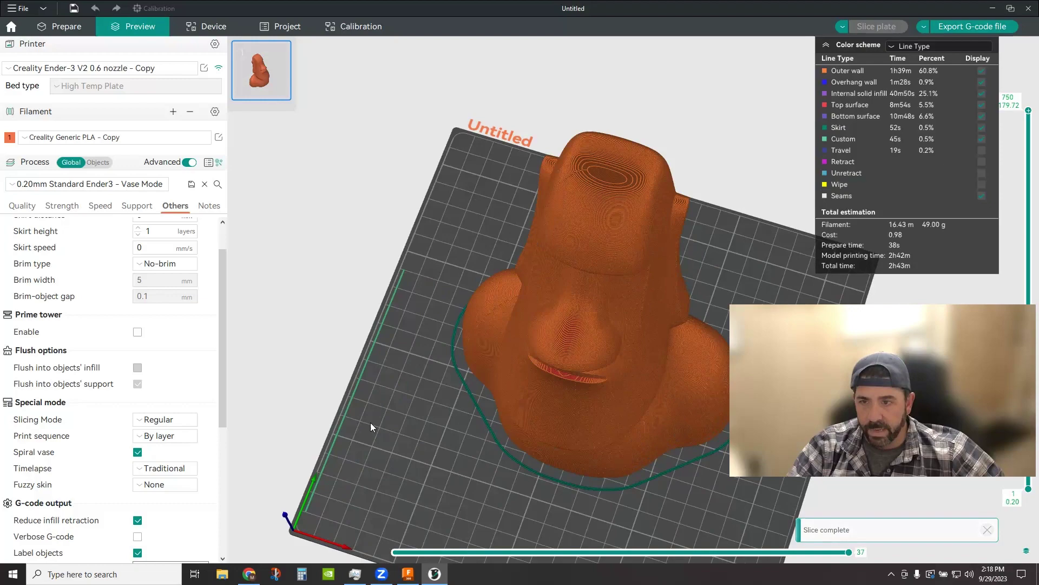
mouse_move(370, 427)
left_mouse_down()
mouse_move(387, 405)
mouse_move(379, 411)
left_mouse_up()
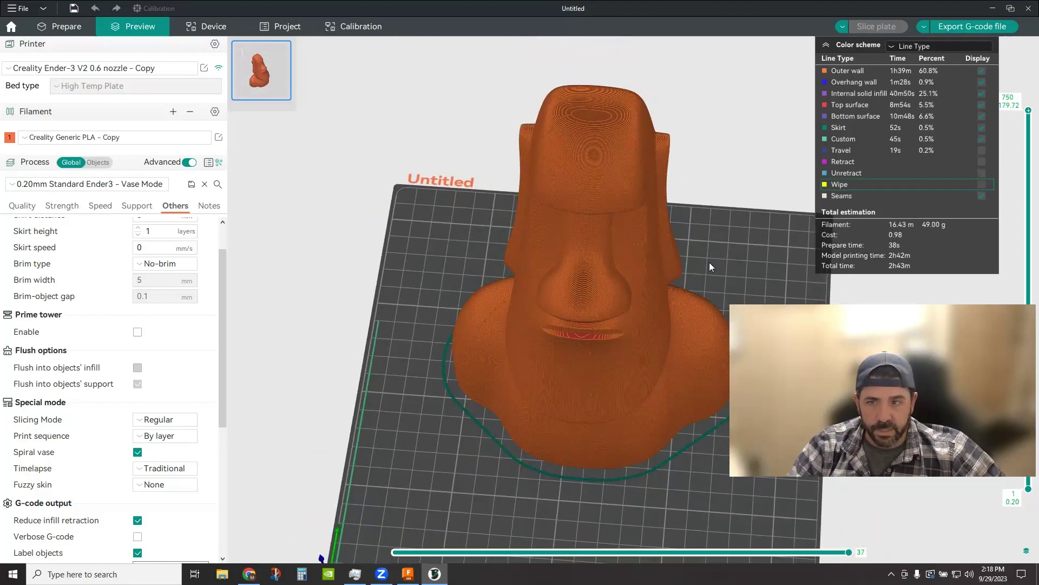
left_click_drag(421, 398, 509, 322)
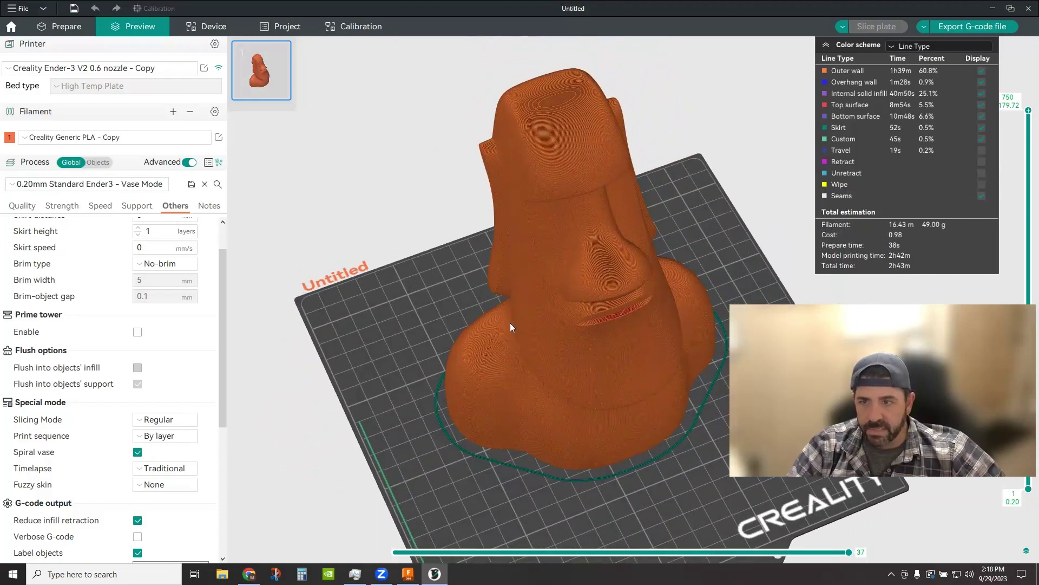
scroll(523, 293, "up", 3)
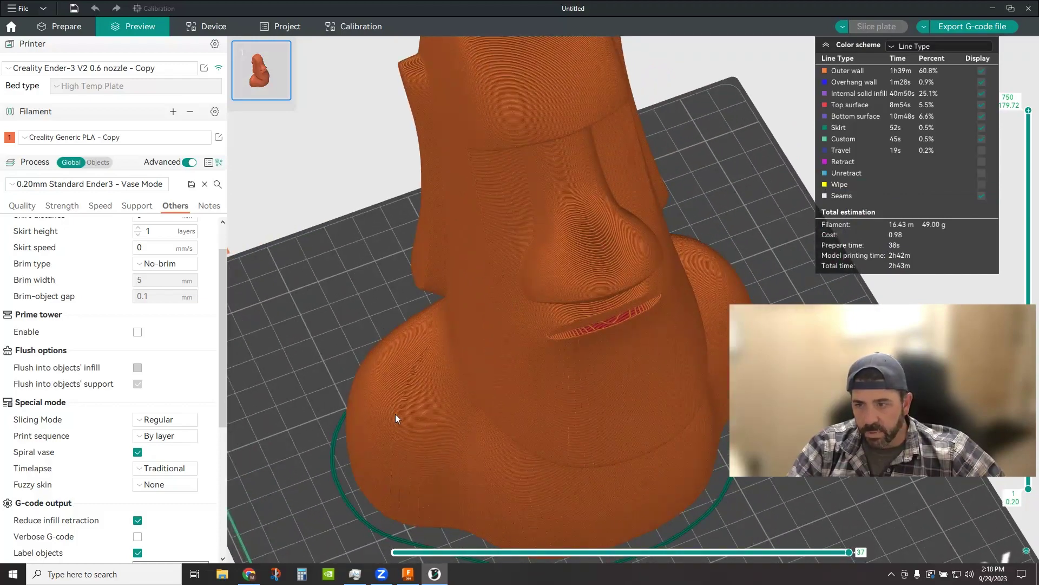
left_click_drag(438, 332, 468, 376)
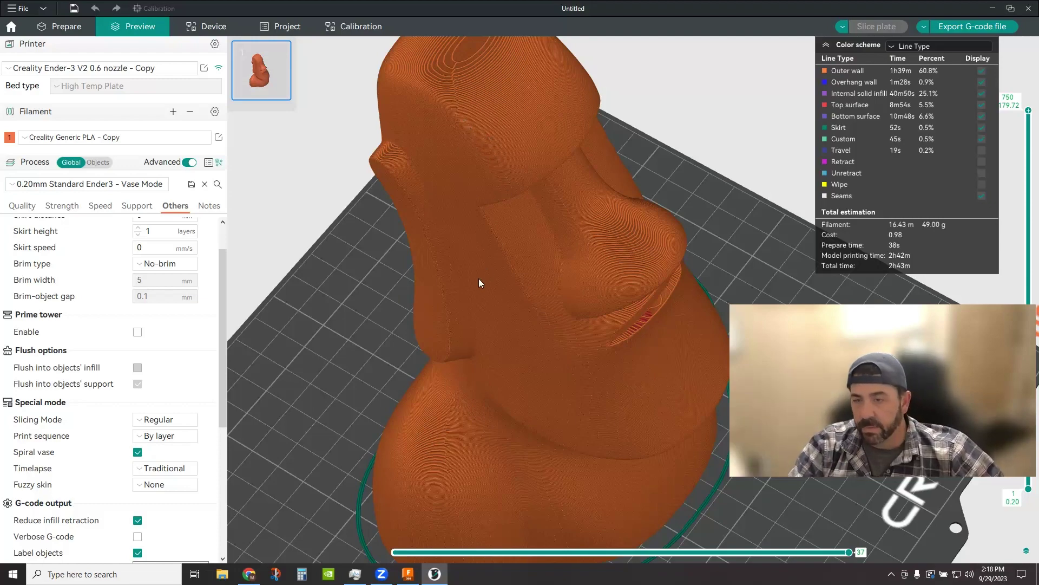
left_click_drag(469, 289, 443, 280)
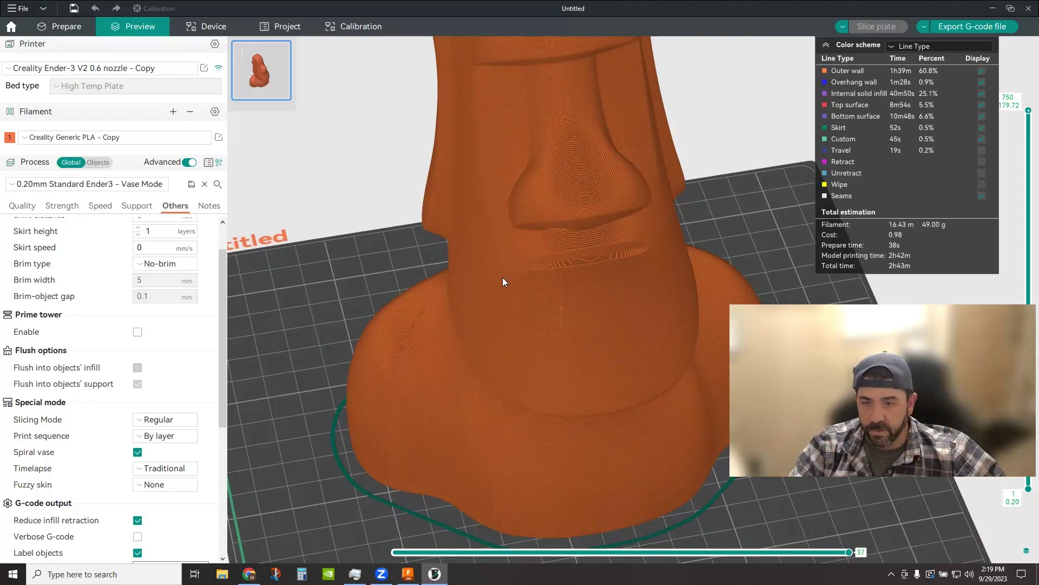
left_click_drag(512, 286, 502, 296)
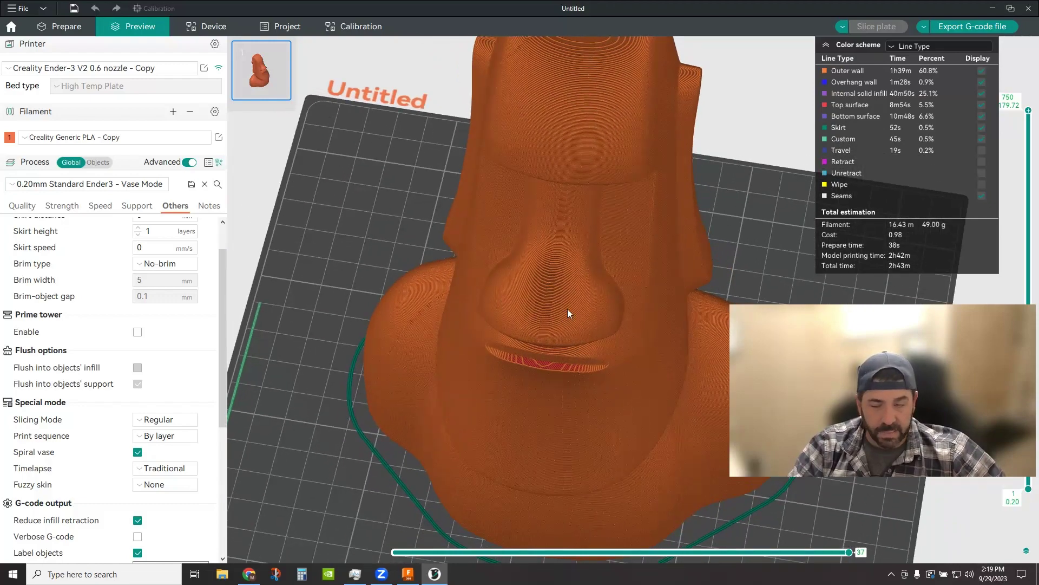
- Examine the sliced moai's head top and face from above and from the front
scroll(570, 306, "down", 5)
left_click_drag(569, 304, 616, 300)
scroll(638, 327, "up", 4)
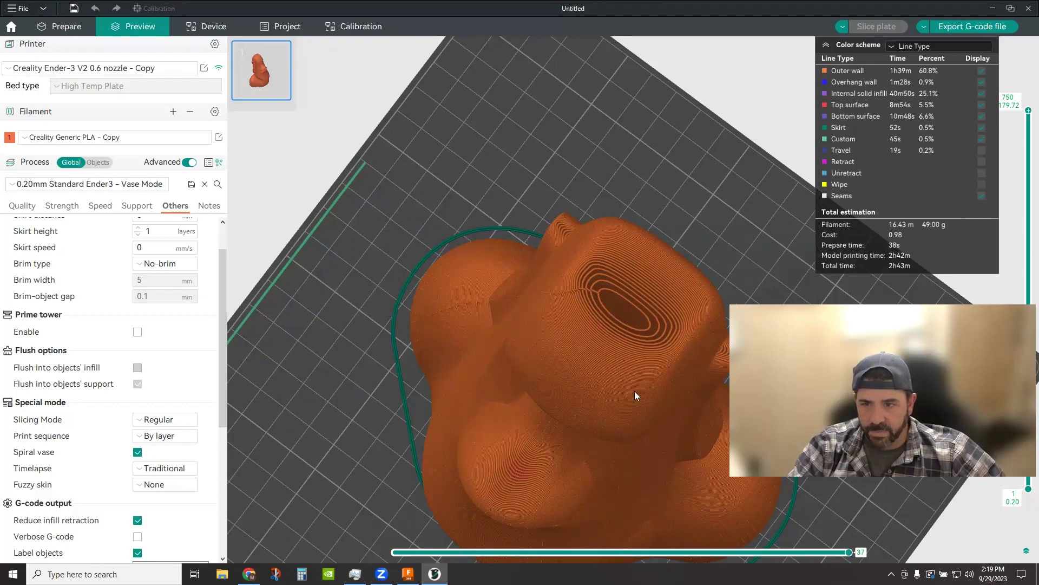
left_click_drag(634, 391, 519, 366)
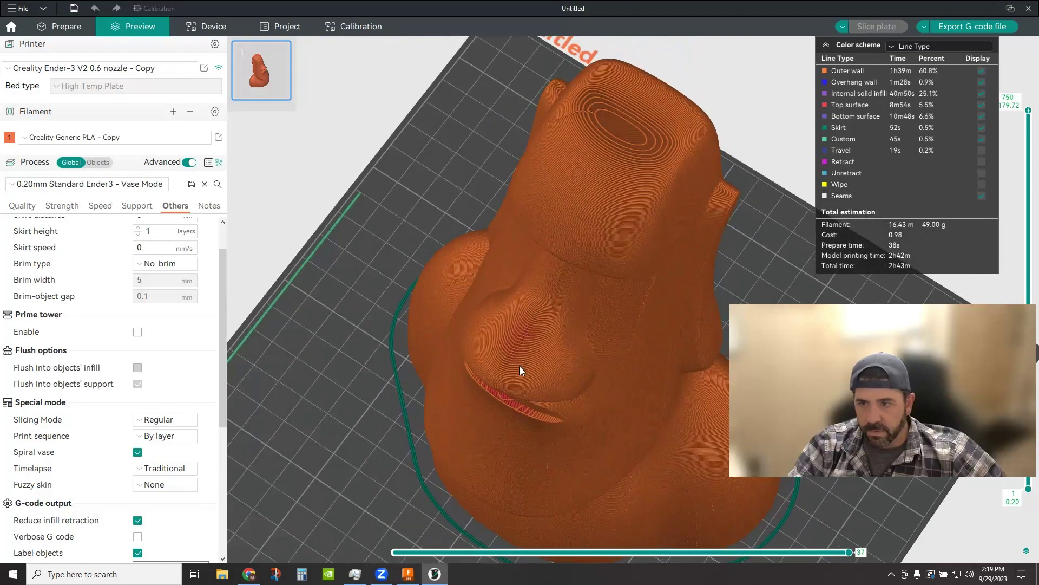
key("3")
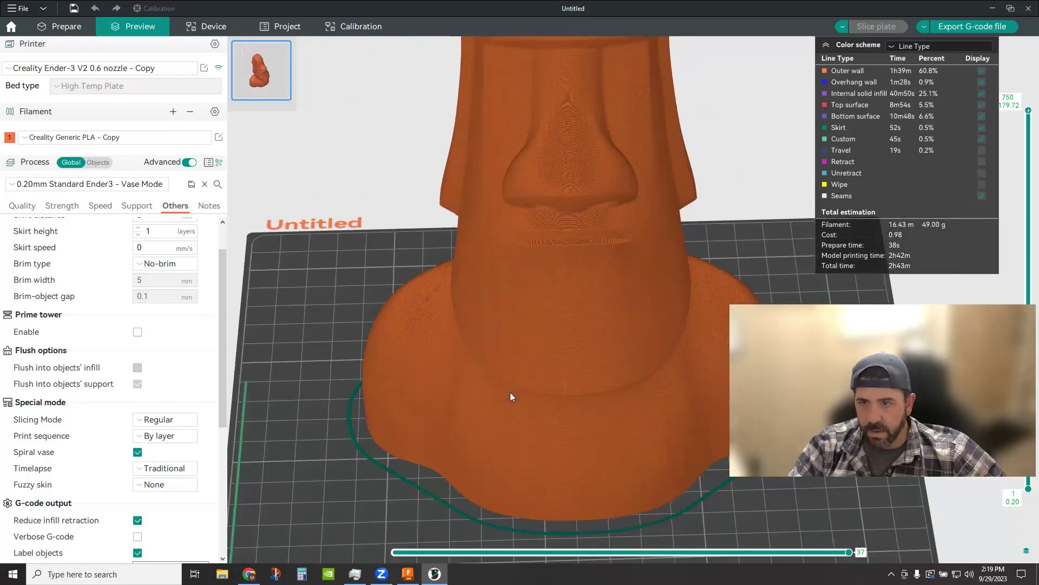
scroll(558, 346, "up", 2)
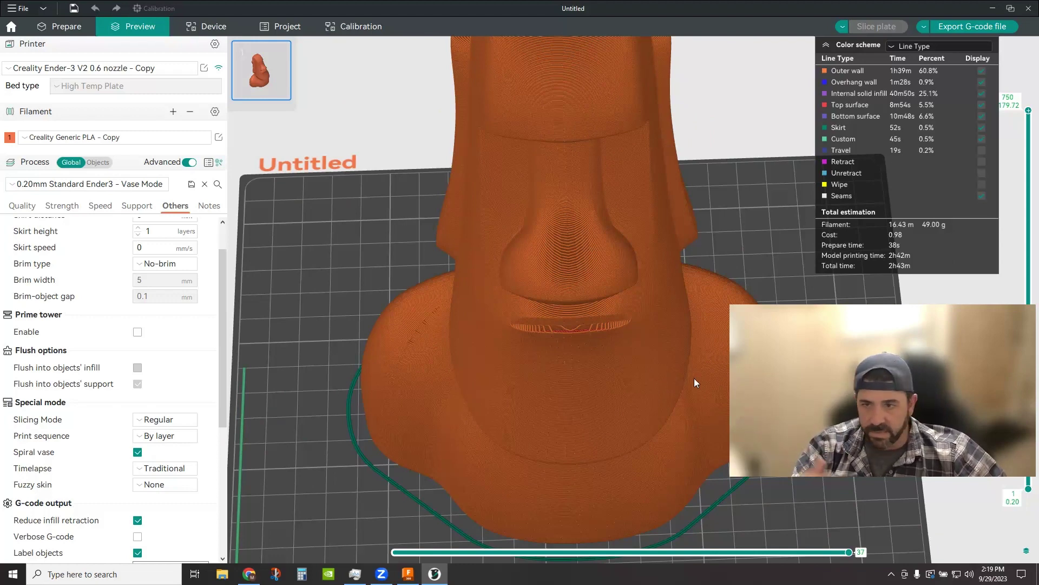
scroll(576, 375, "down", 4)
scroll(576, 375, "down", 2)
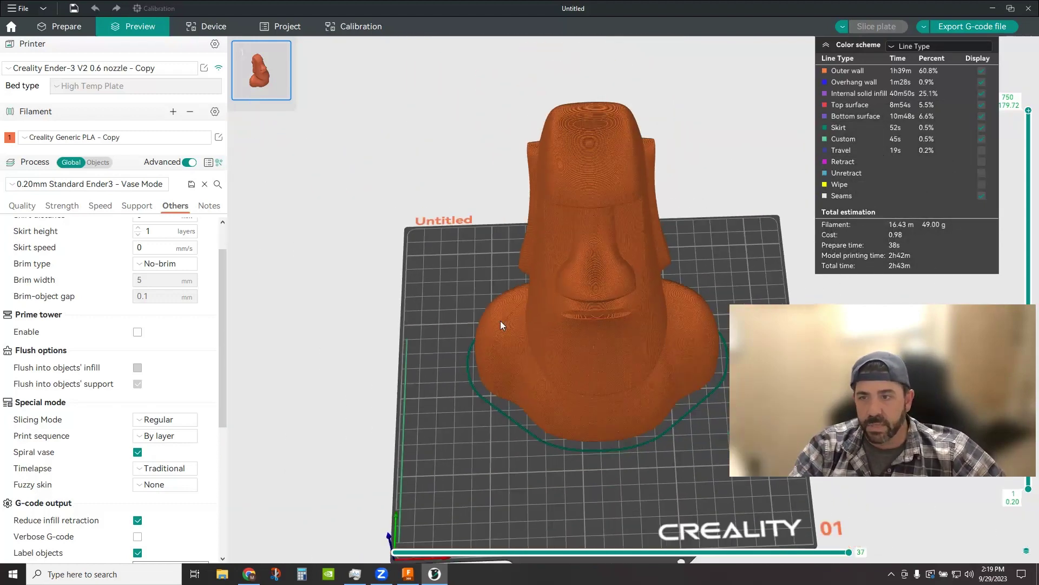
mouse_move(461, 305)
left_mouse_down()
mouse_move(459, 295)
mouse_move(459, 304)
left_mouse_up()
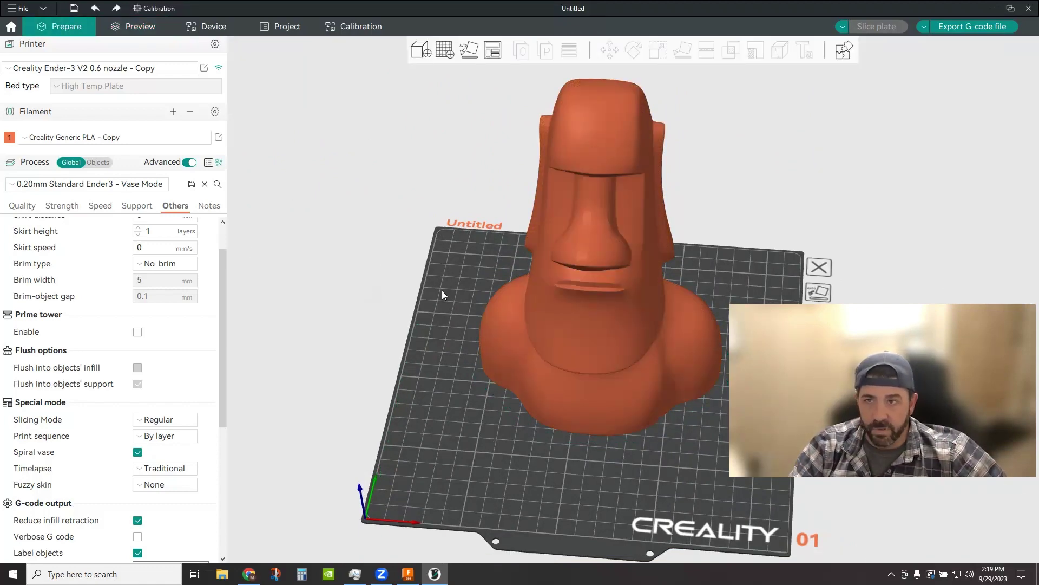
- Cut the top off the moai's head at a height of about 164 mm, keeping only the lower part
left_click(606, 190)
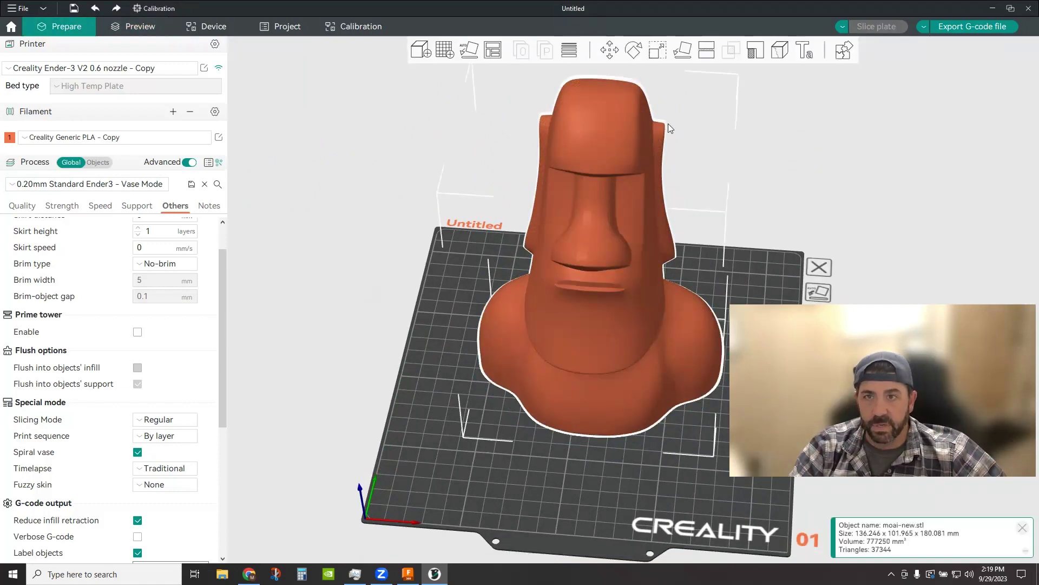
left_click(707, 49)
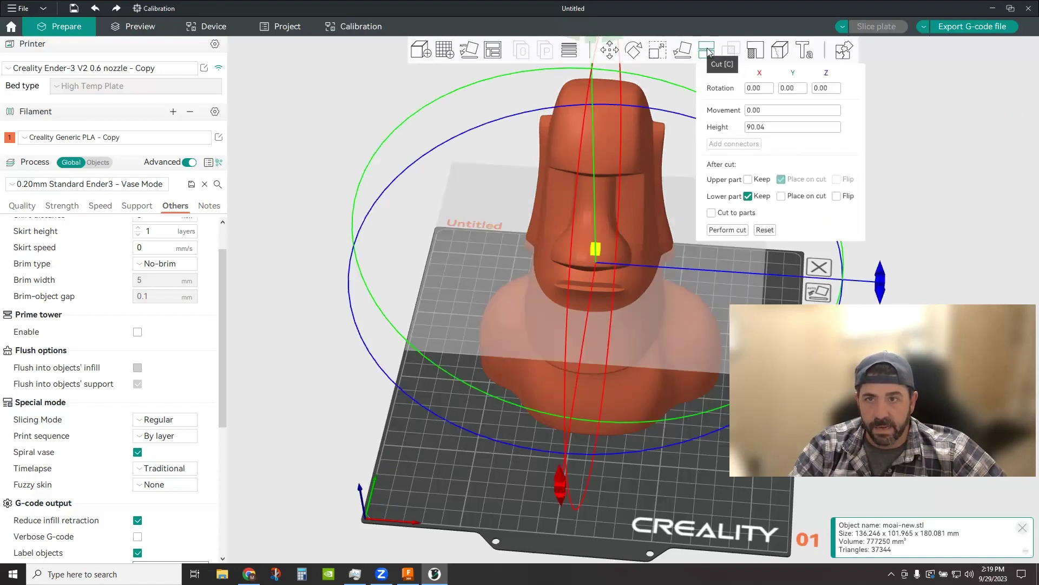
left_click_drag(309, 396, 312, 377)
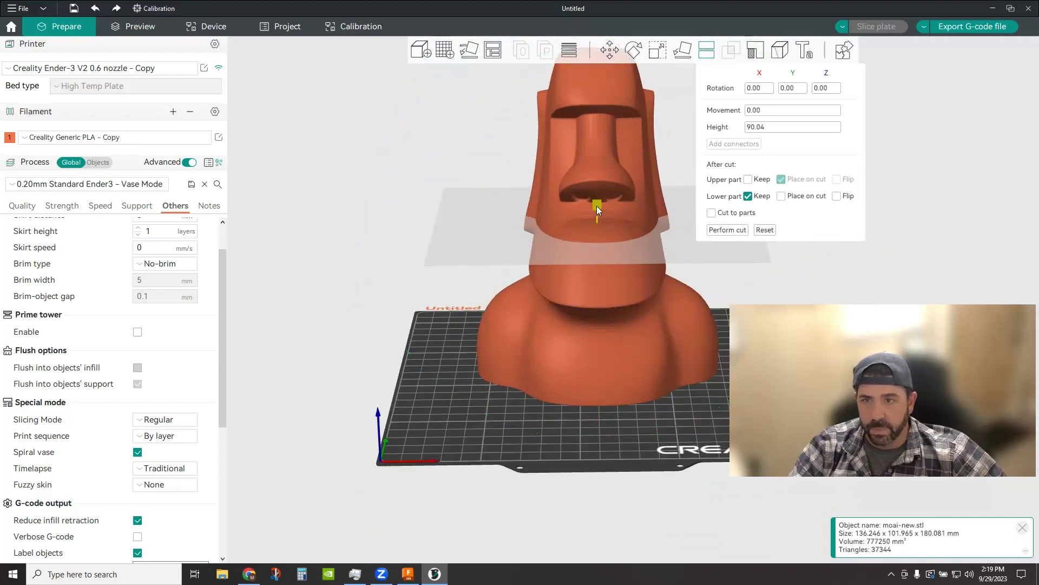
left_click_drag(597, 206, 615, 63)
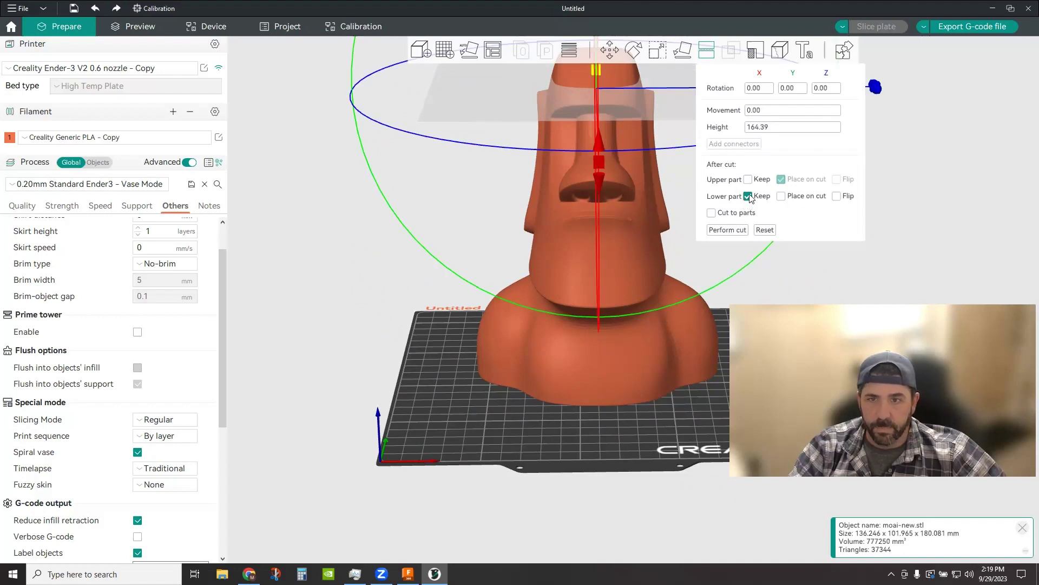
left_click(728, 230)
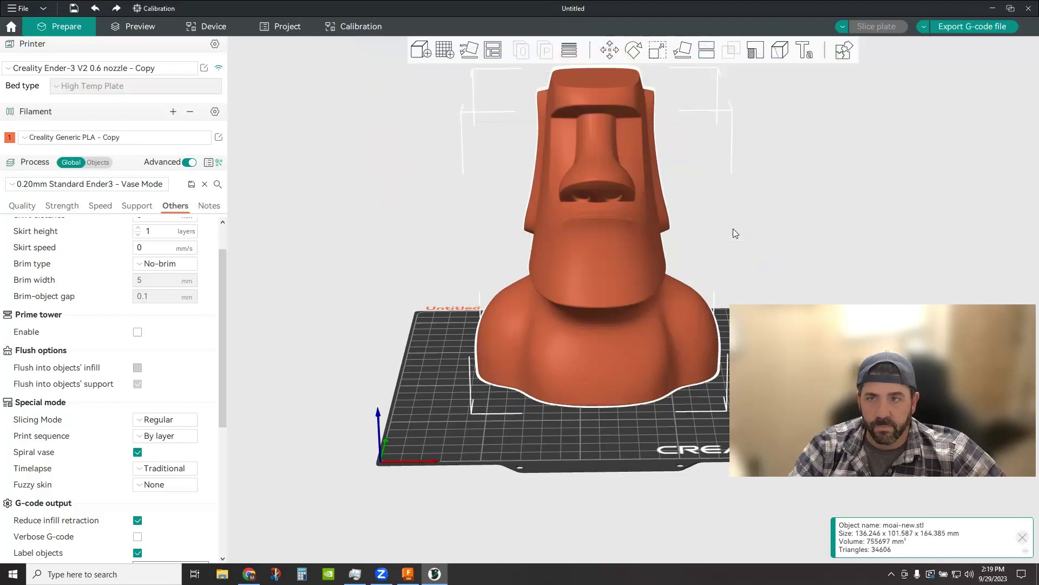
- Slice the cut moai, inspect its head and face in the preview, and return to the model preparation view
left_click_drag(371, 321, 445, 338)
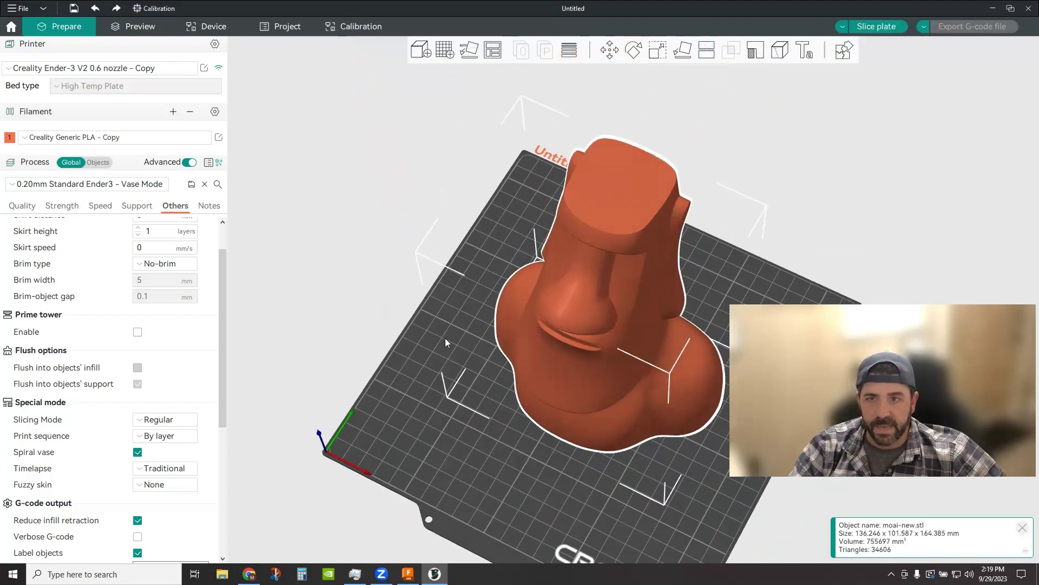
left_click(872, 27)
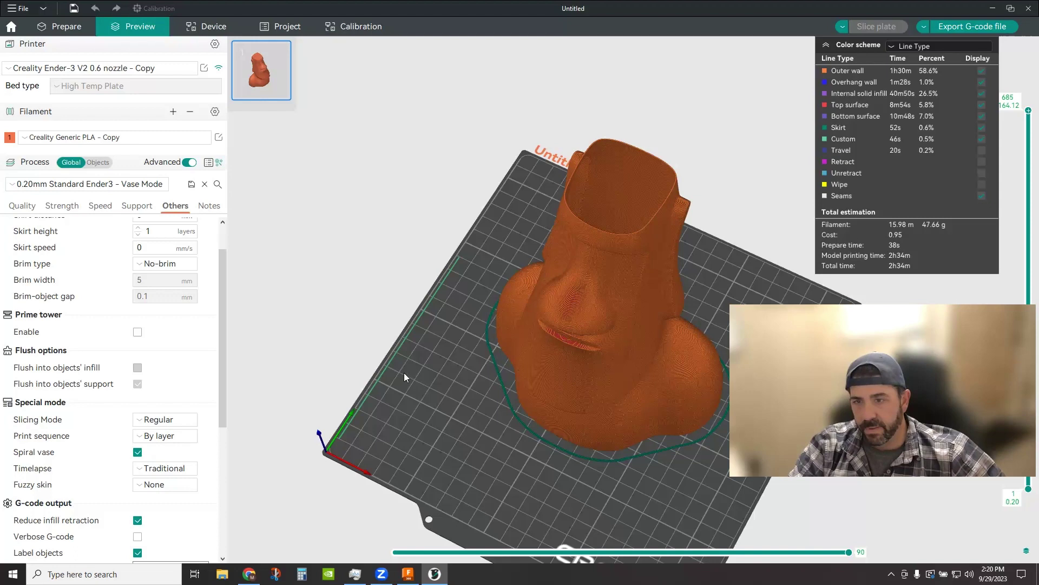
left_click_drag(405, 373, 409, 369)
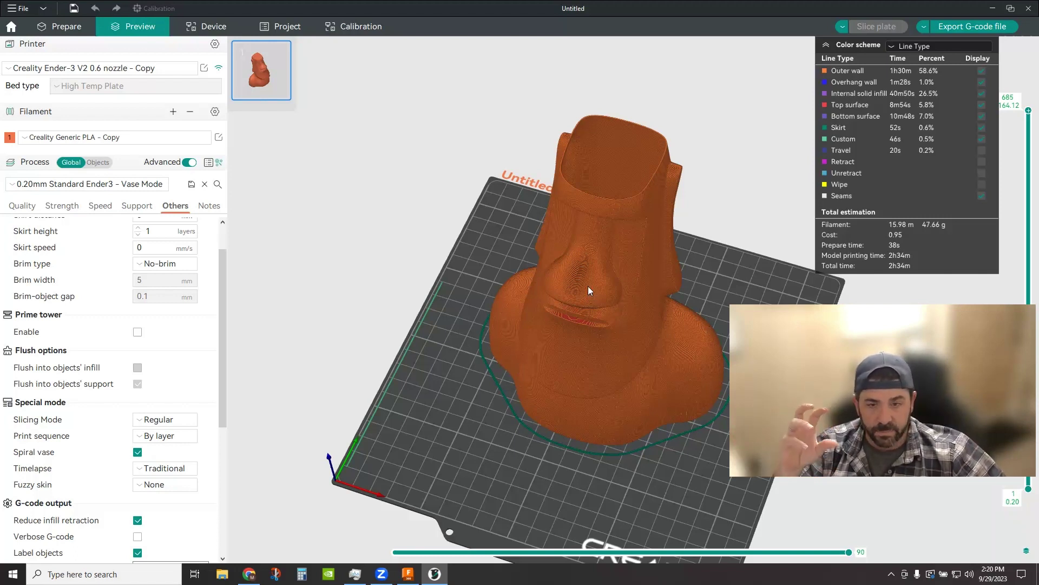
left_click(66, 26)
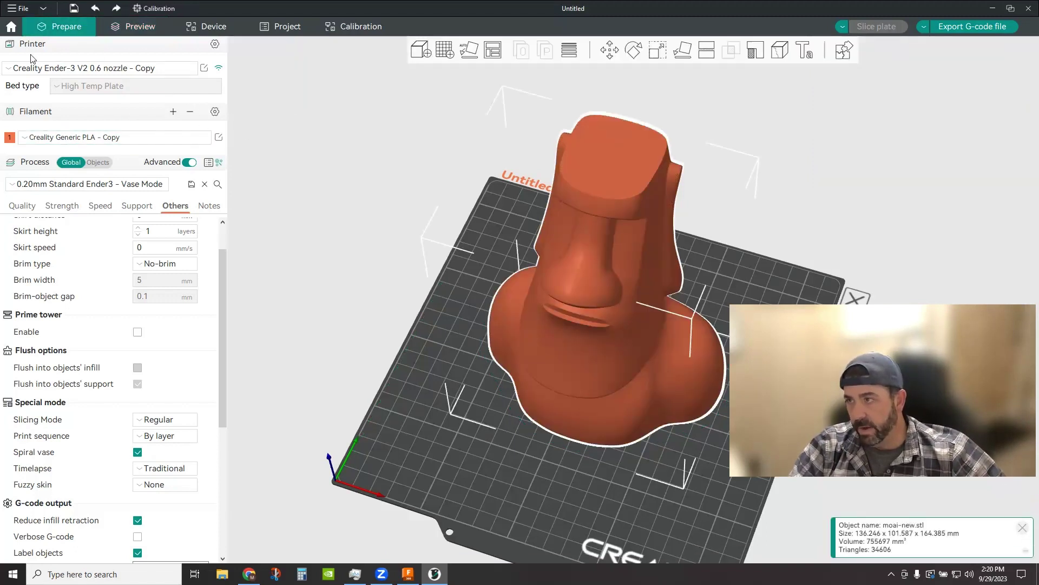
- Review the minimum and maximum layer height limits in the printer profile's extruder settings
left_click(204, 69)
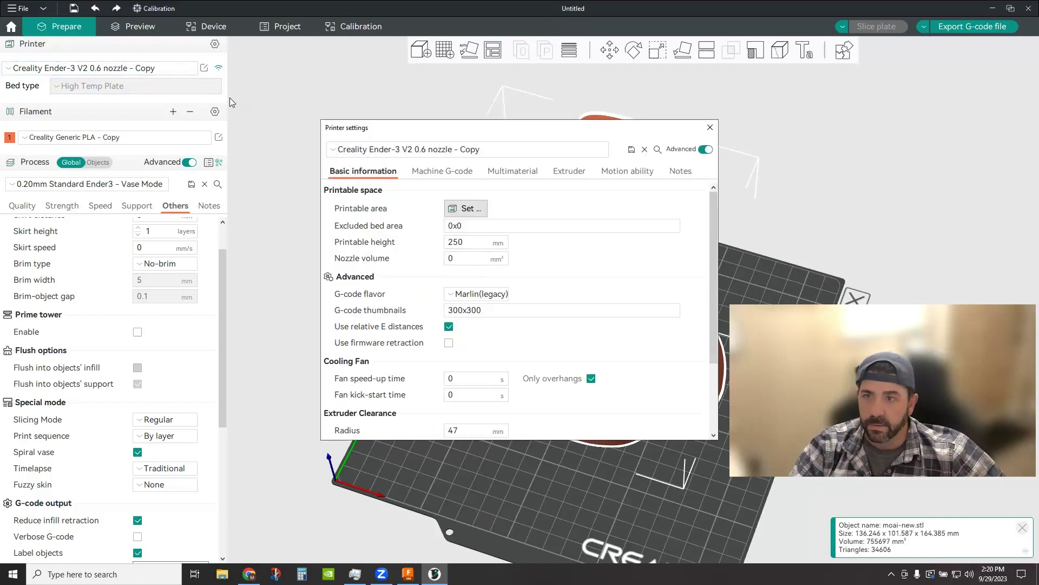
left_click(567, 171)
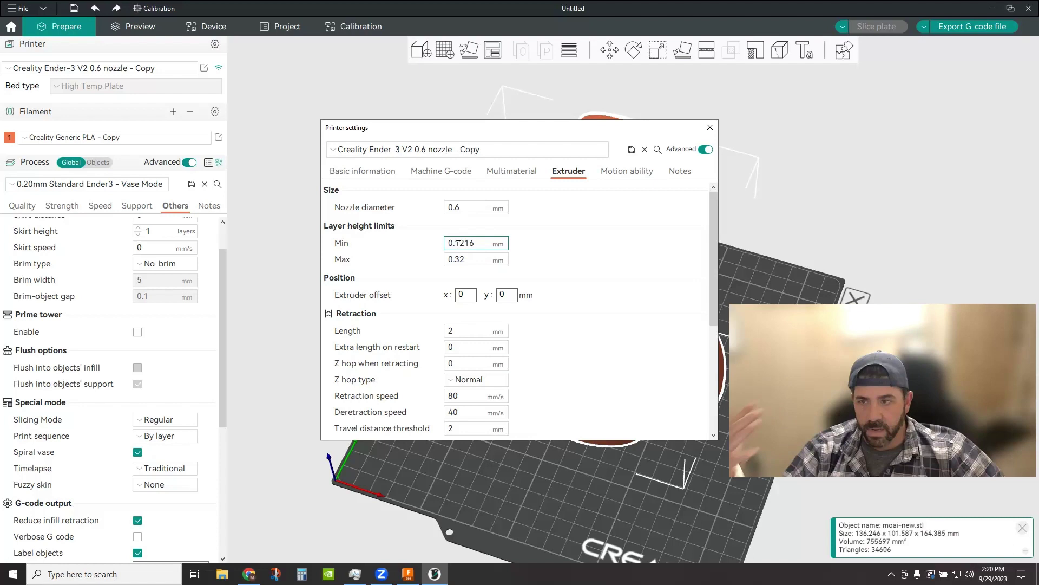
left_click_drag(456, 242, 479, 243)
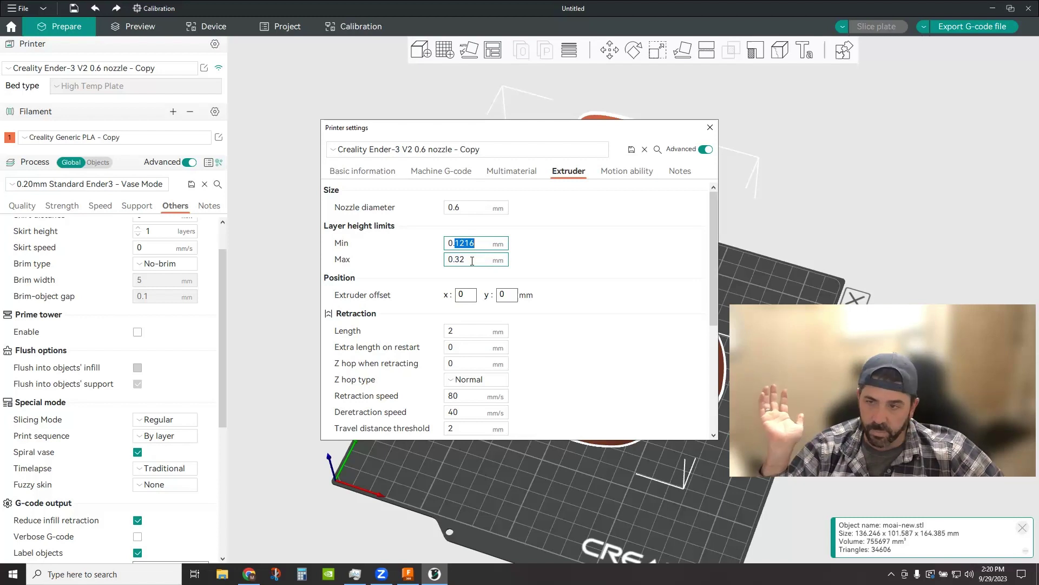
left_click(474, 261)
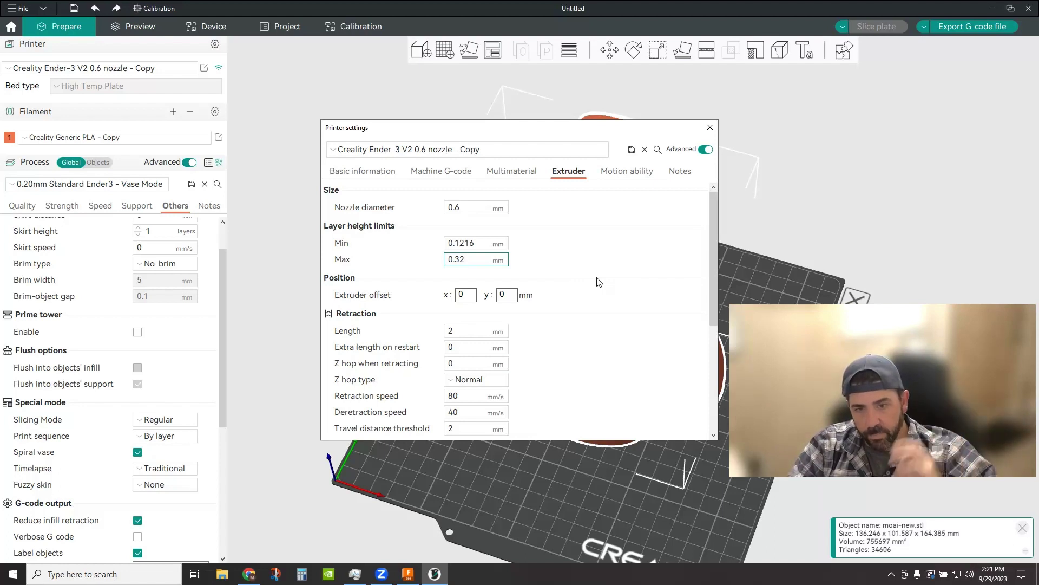
left_click(469, 243)
left_click(485, 265)
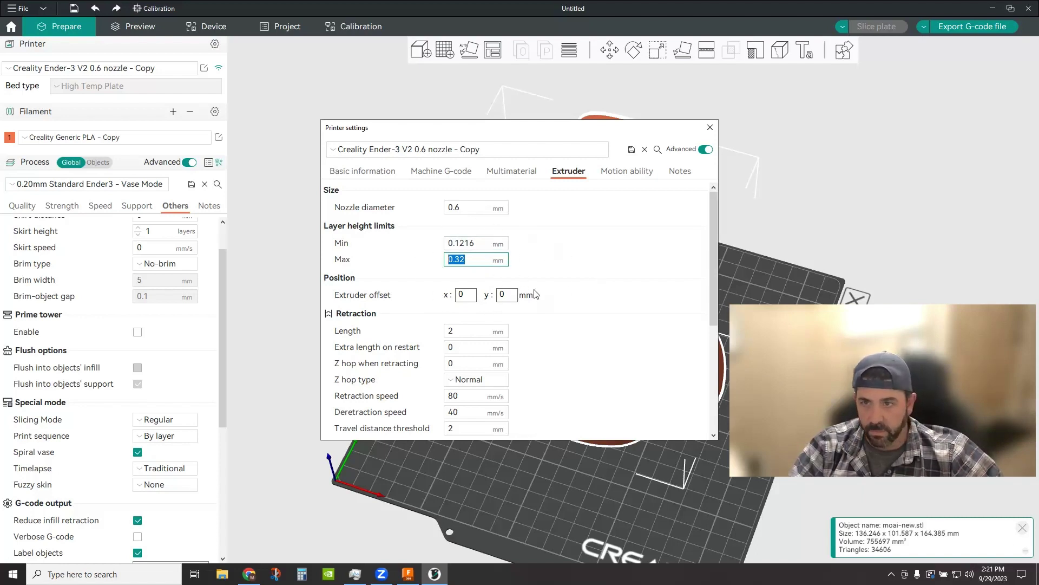
- Save the printer preset under its existing name and close the printer settings
left_click(632, 150)
left_click(590, 315)
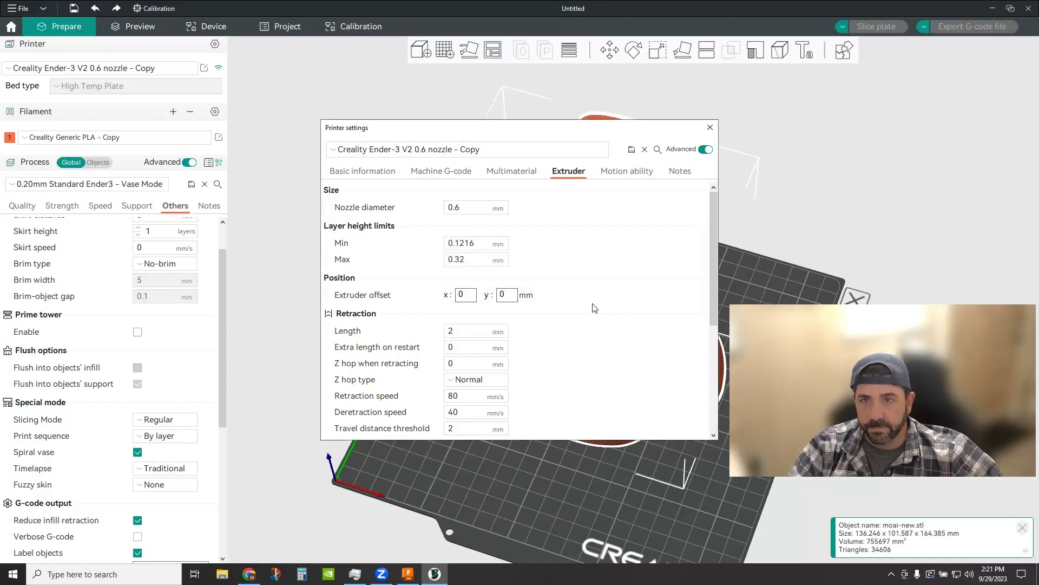
left_click(711, 127)
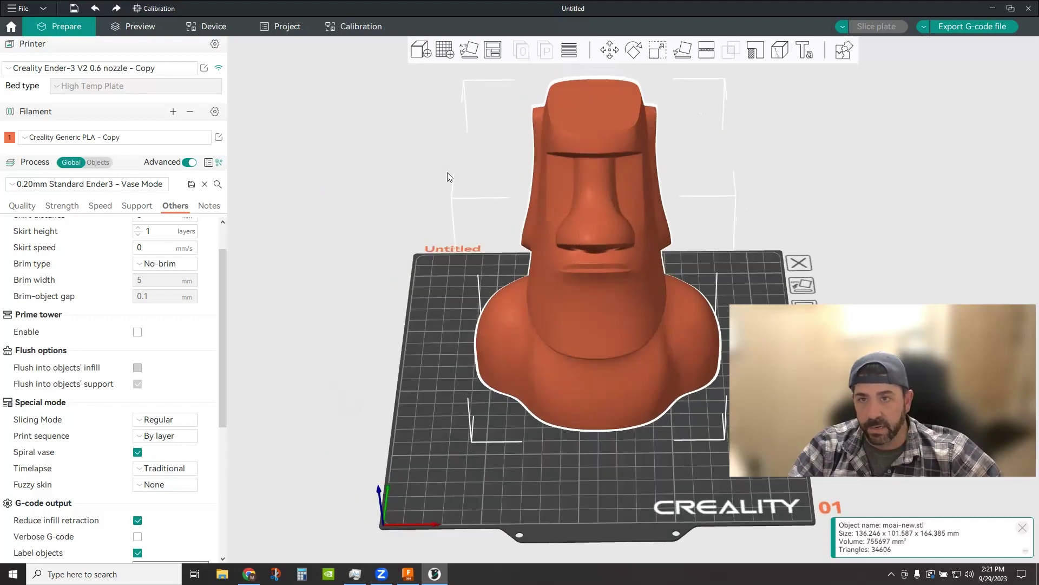
- Apply adaptive variable layer height to the cut moai with a quality/speed value of 0.27 and check the layer bands
left_click(570, 52)
scroll(895, 187, "up", 3)
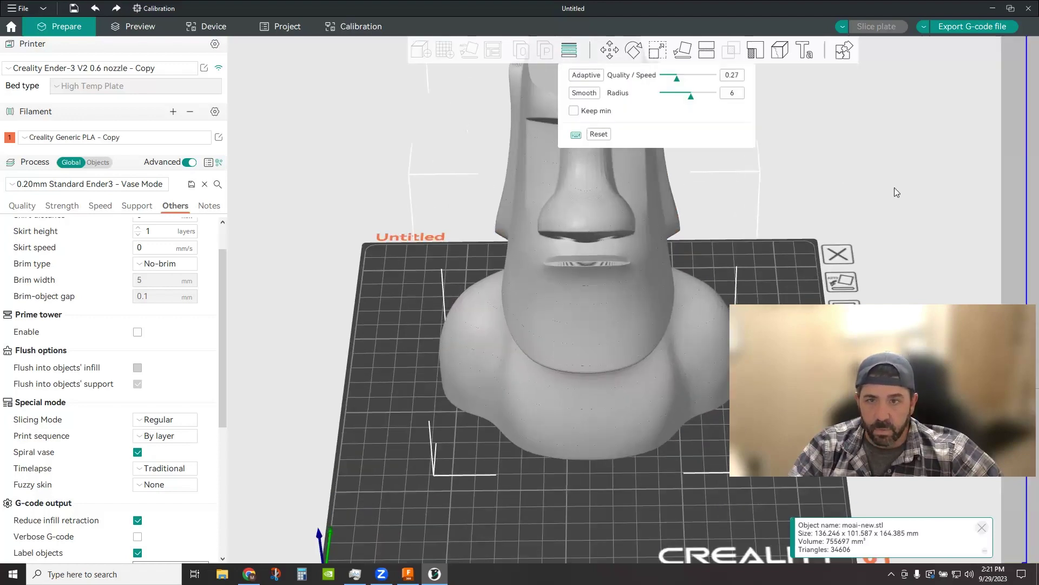
scroll(893, 187, "down", 5)
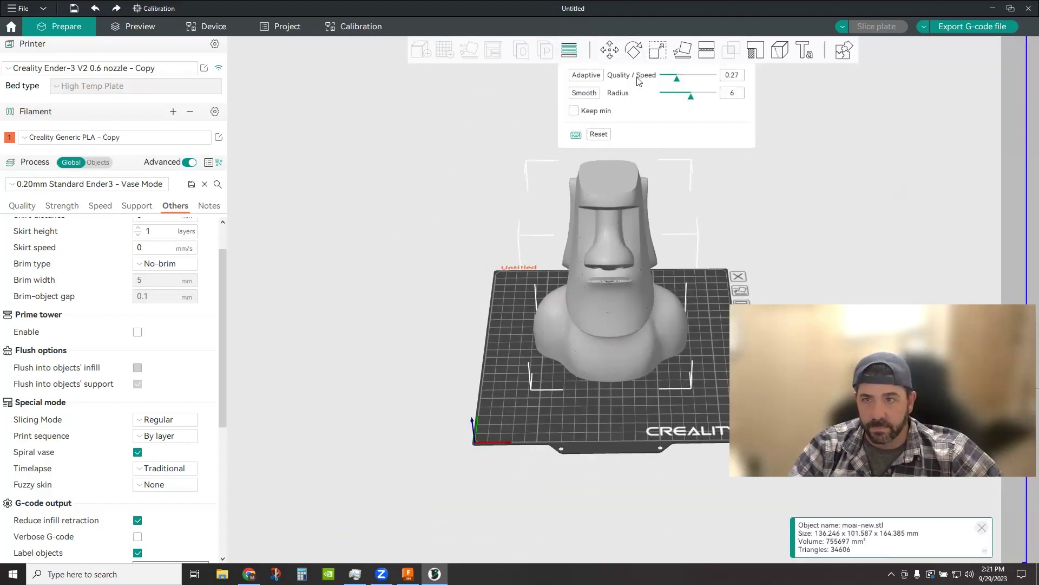
left_click(584, 76)
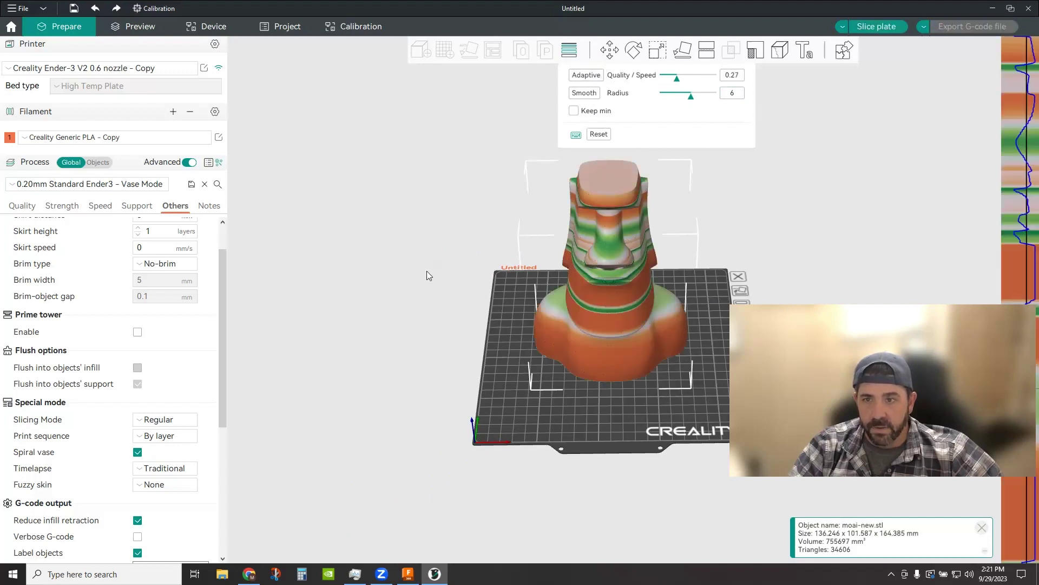
scroll(617, 294, "up", 5)
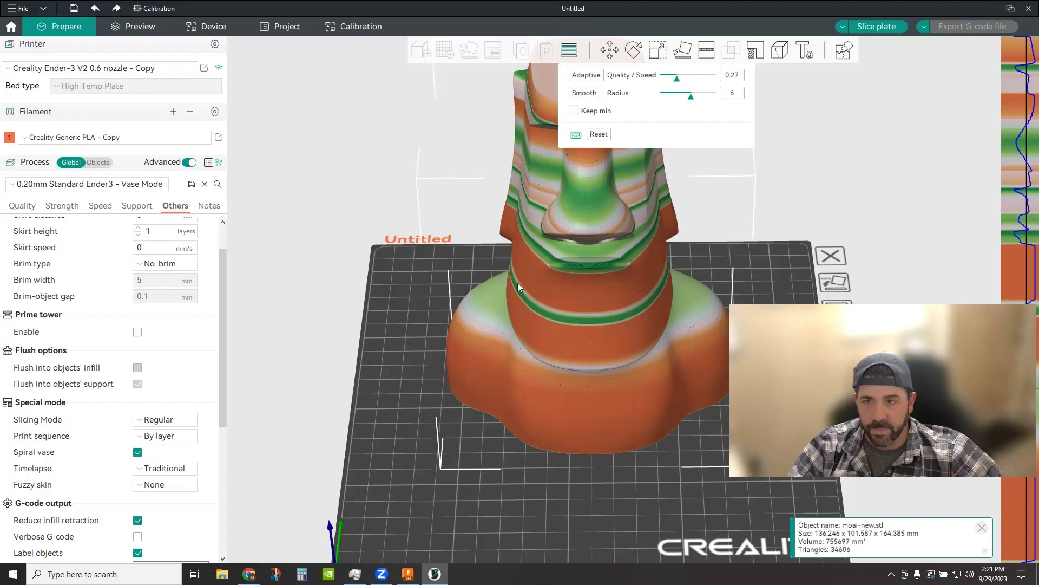
scroll(352, 301, "down", 2)
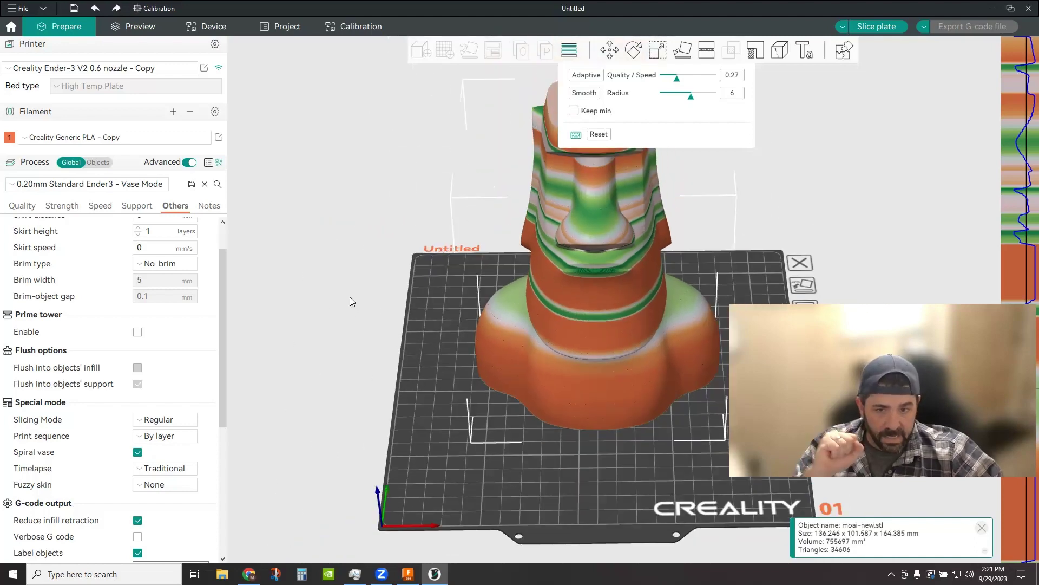
scroll(346, 295, "down", 3)
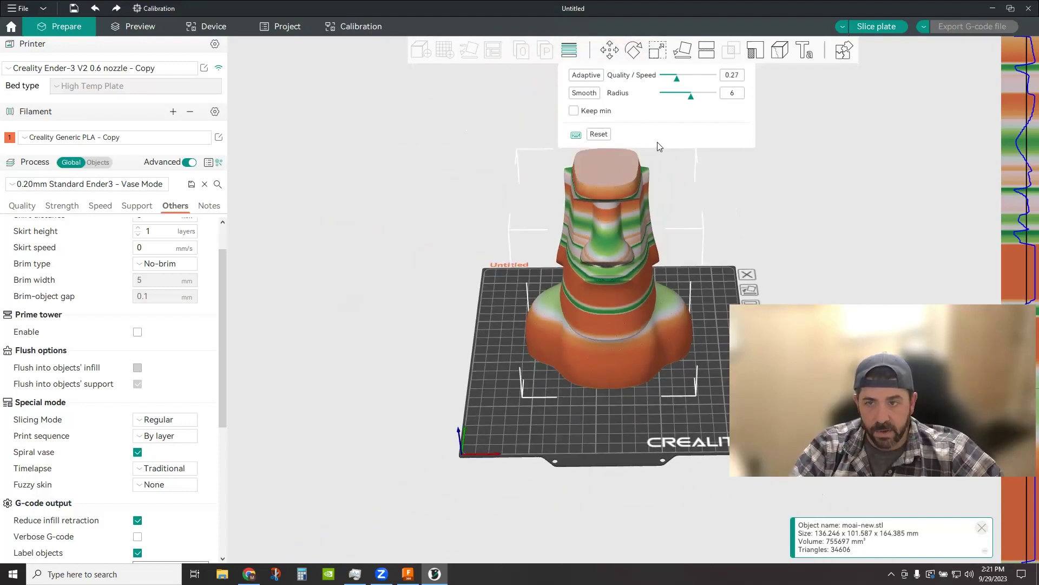
left_click_drag(817, 176, 806, 184)
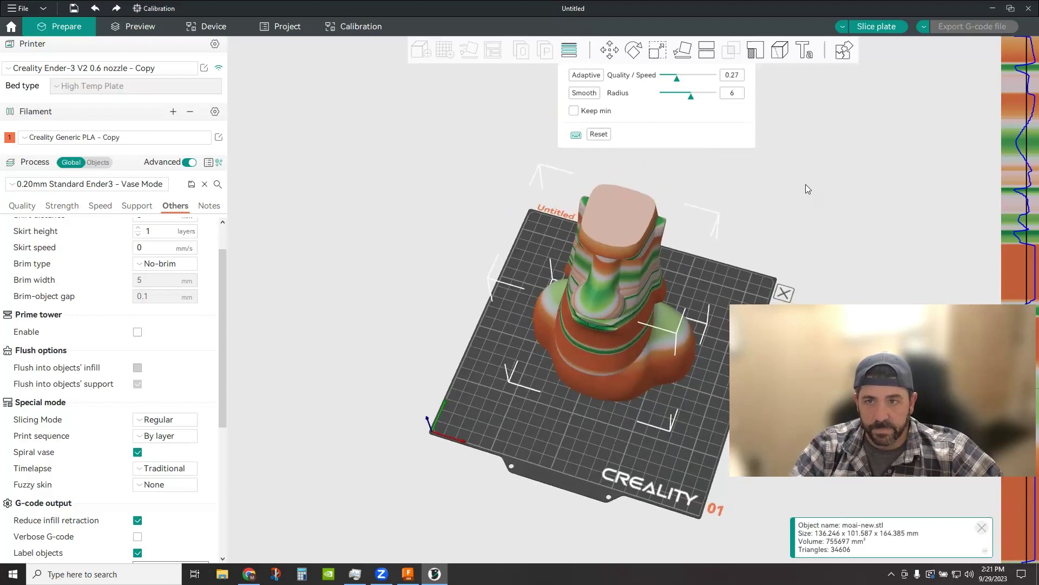
- Slice the moai with adaptive layer heights and inspect the nose and mouth toolpaths up close
left_click(874, 26)
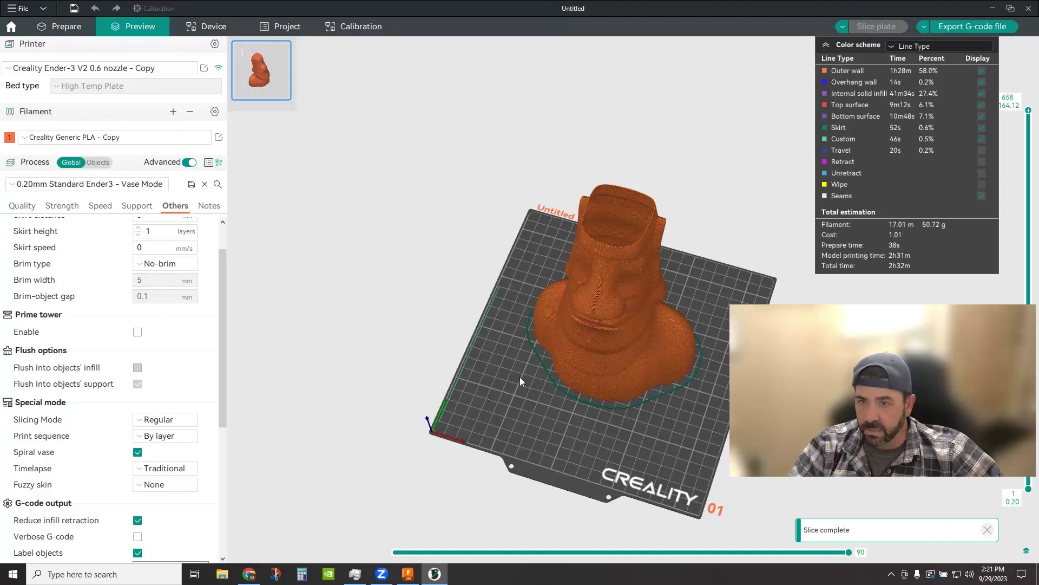
scroll(618, 281, "up", 10)
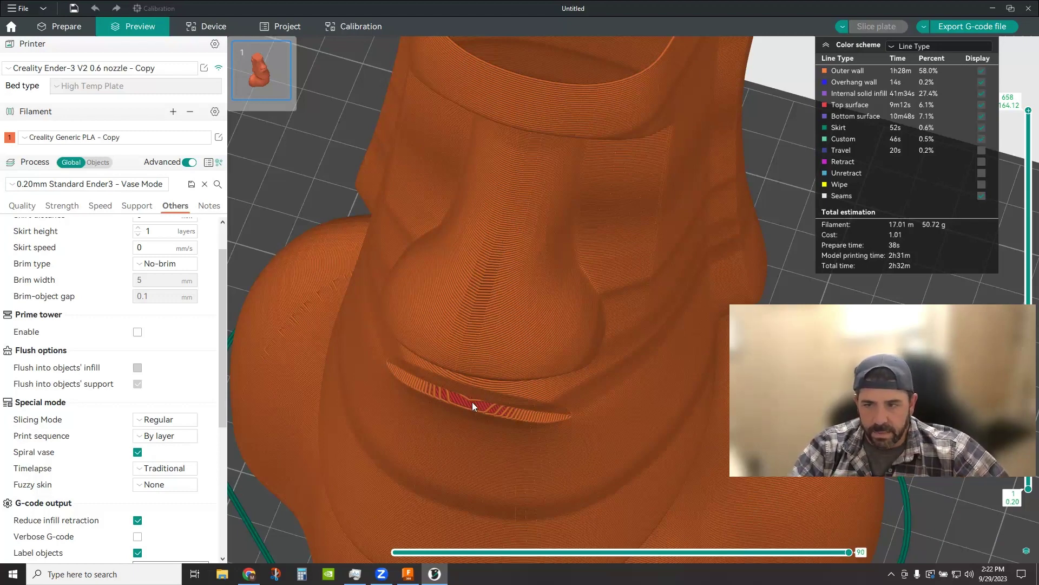
scroll(527, 334, "down", 5)
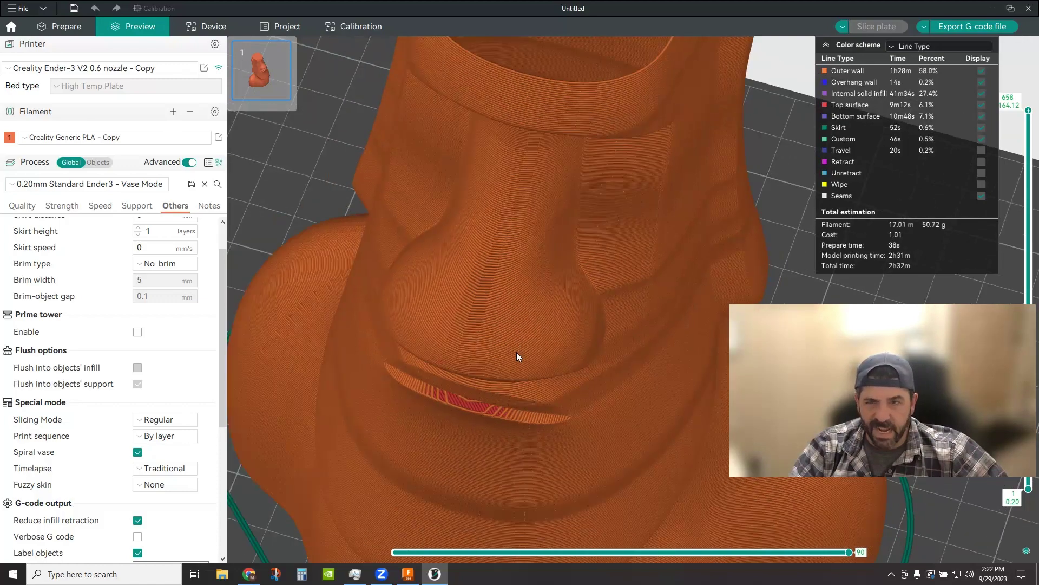
scroll(723, 66, "up", 5)
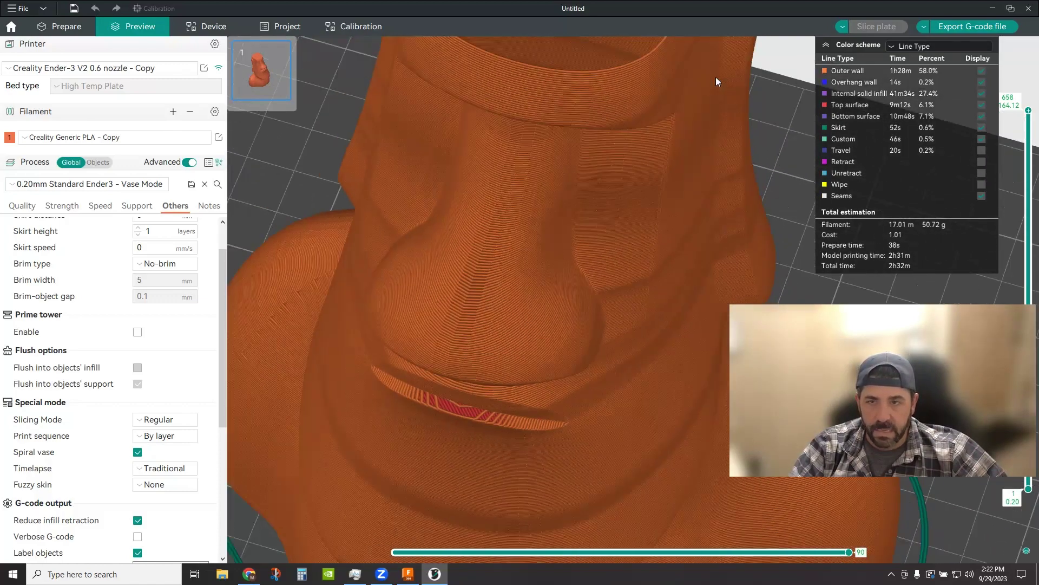
scroll(710, 103, "down", 3)
- Examine the adaptively sliced moai's open head, face and shoulders from above, the front and the side
left_click_drag(624, 237, 631, 185)
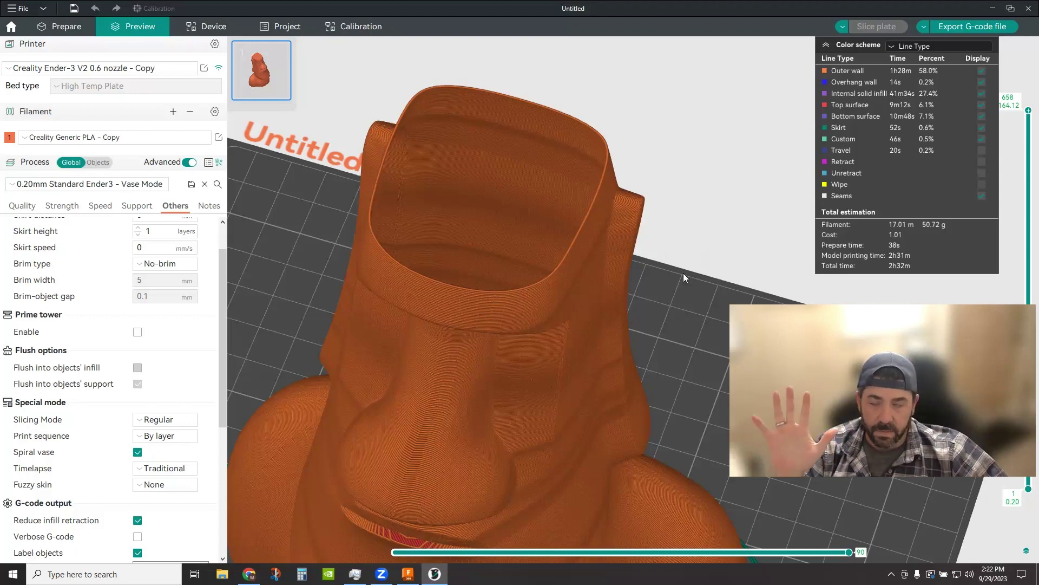
scroll(651, 340, "down", 10)
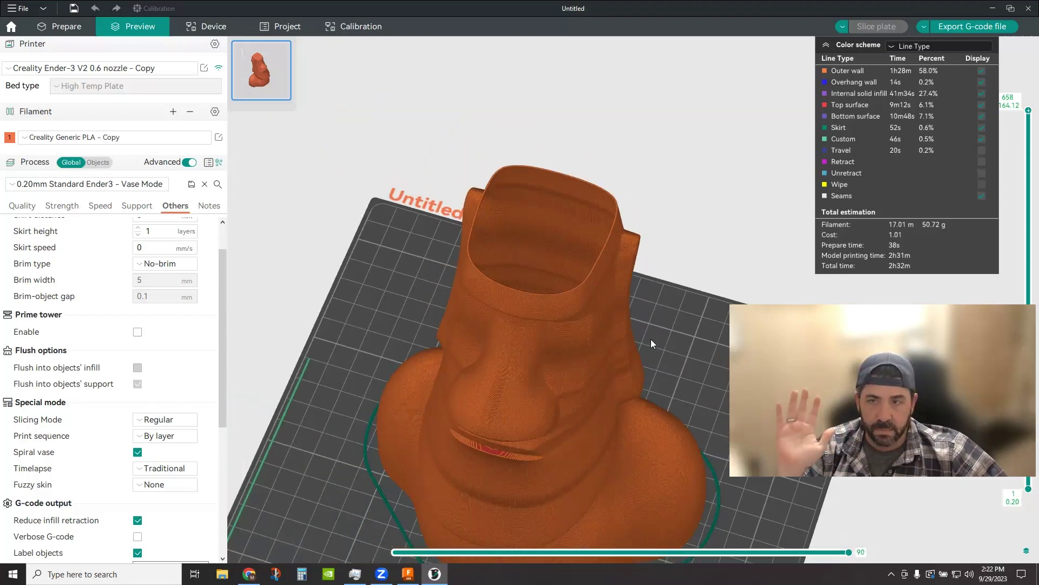
left_click_drag(658, 326, 662, 319)
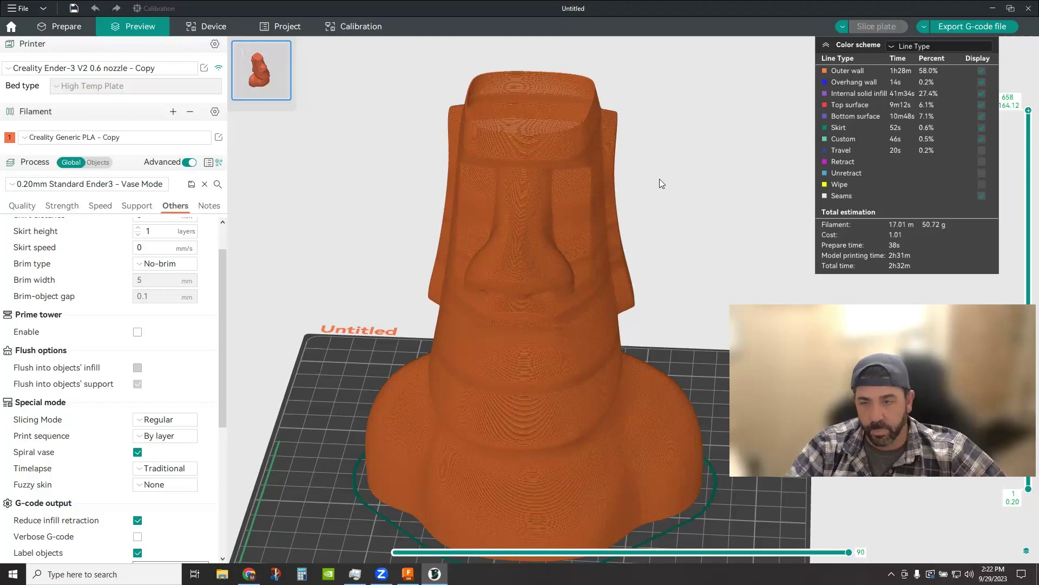
left_click_drag(719, 194, 690, 209)
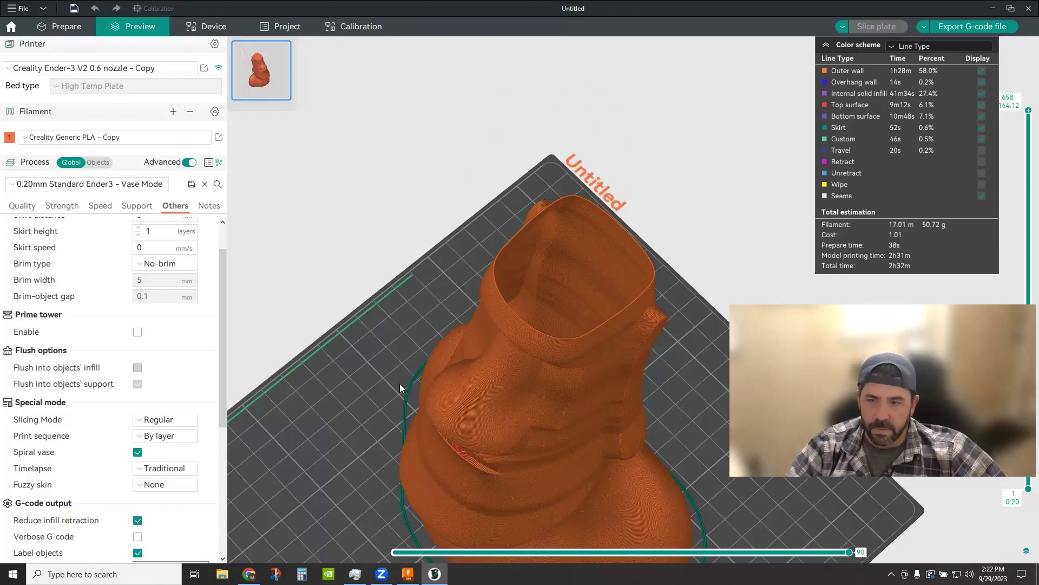
left_click_drag(400, 383, 424, 367)
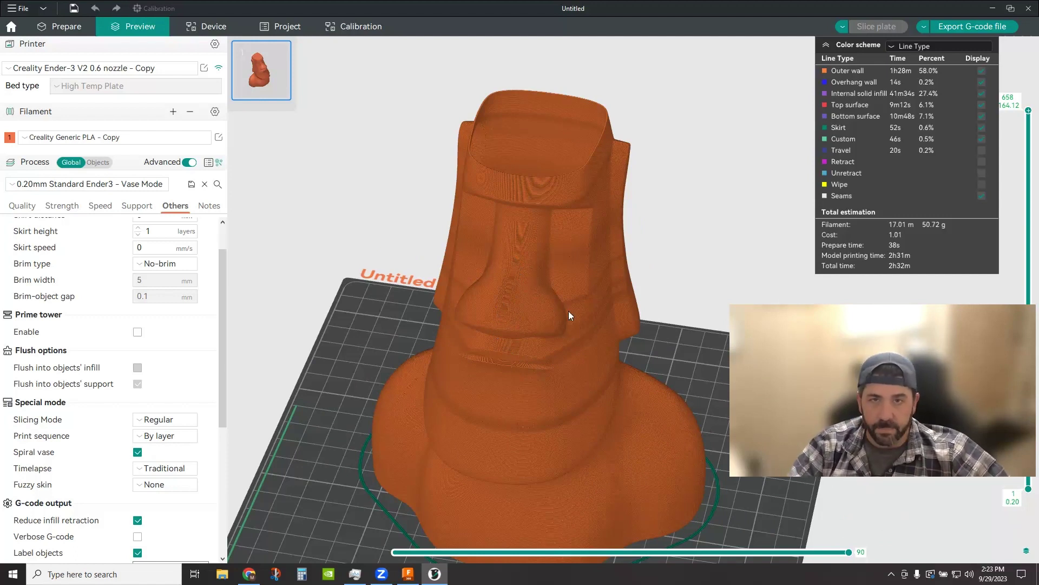
left_click_drag(340, 355, 401, 363)
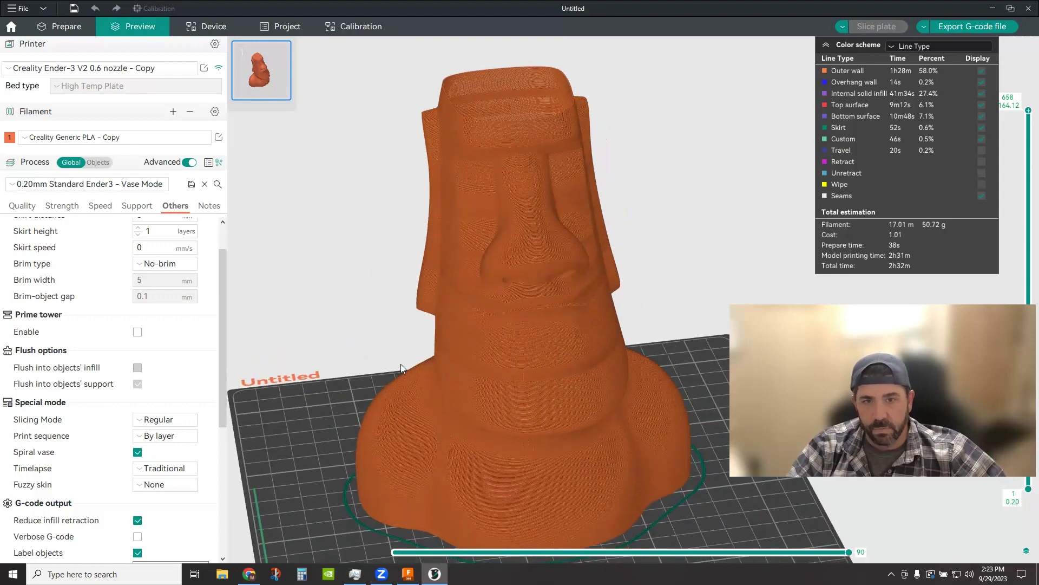